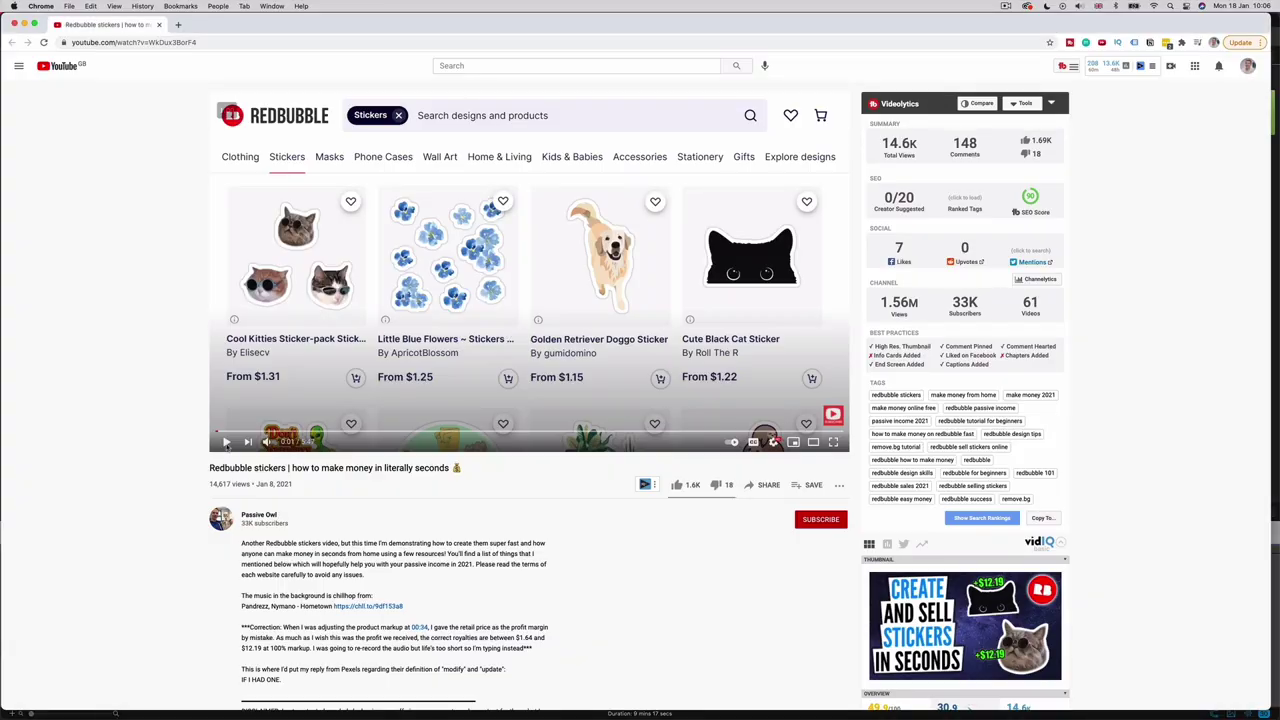
- Play the Redbubble stickers tutorial video on YouTube
click(227, 442)
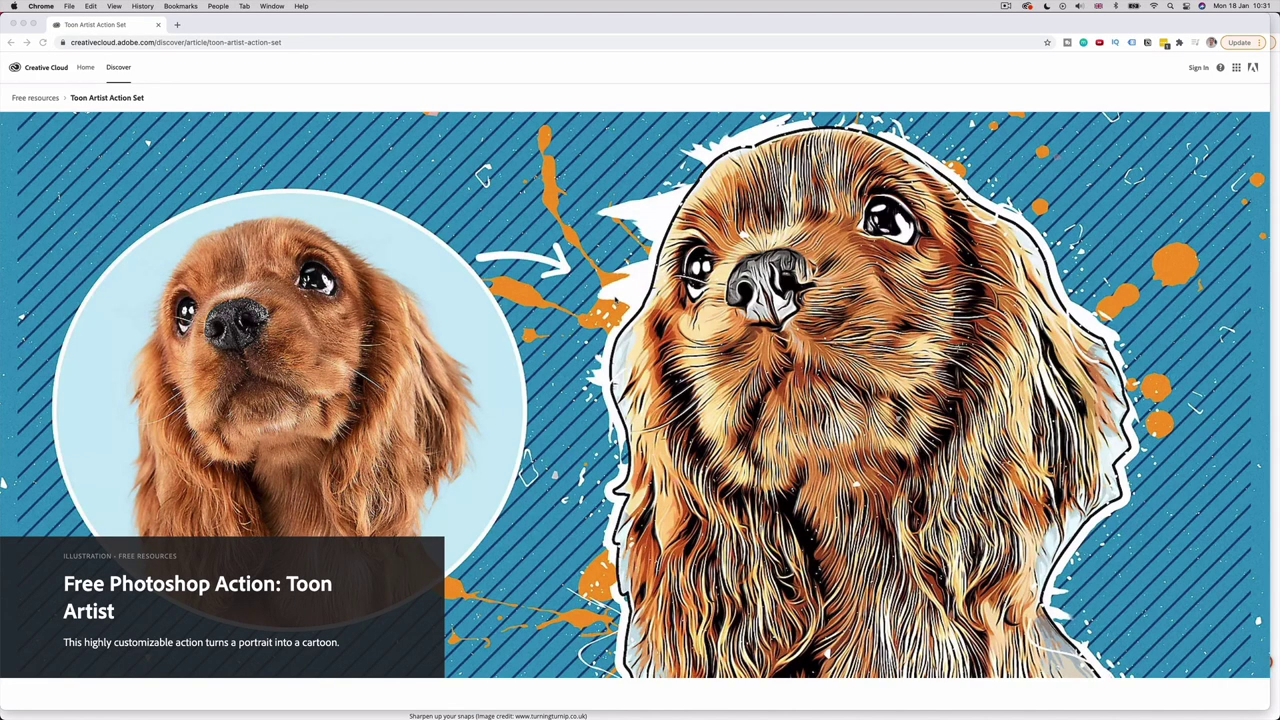
scroll(640, 400, down, 3)
scroll(640, 400, down, 1)
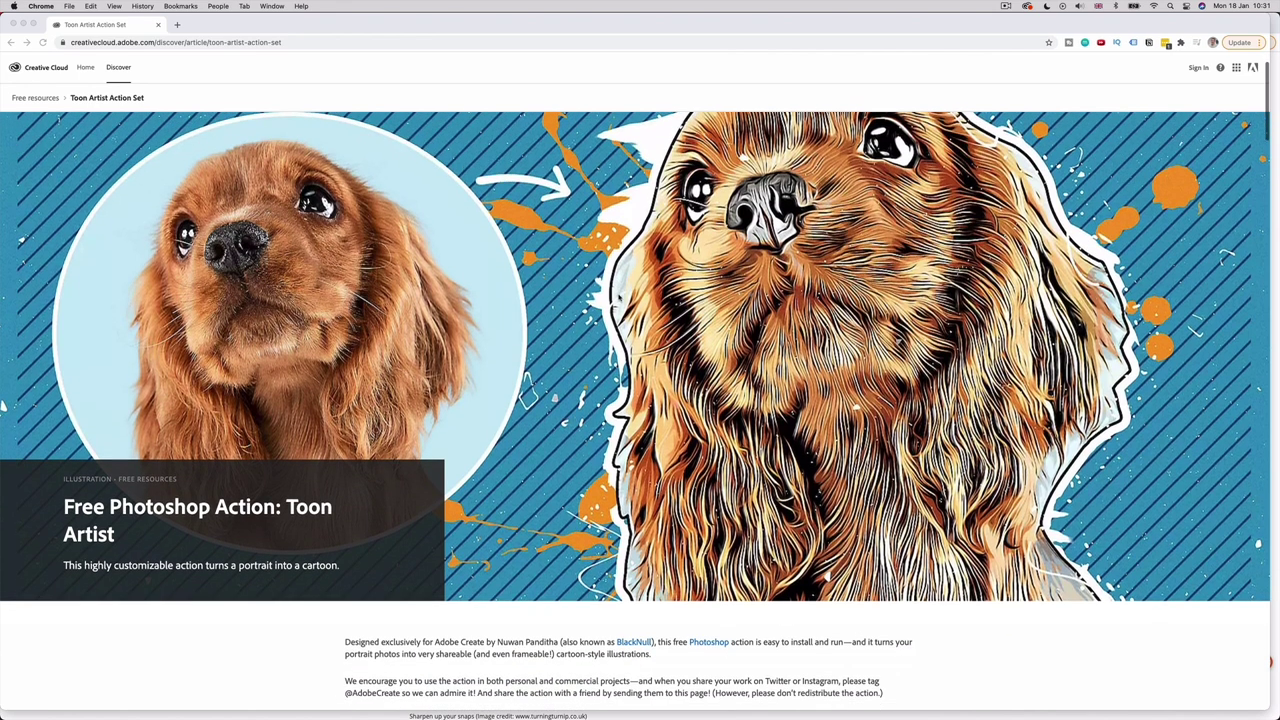
scroll(640, 400, down, 1)
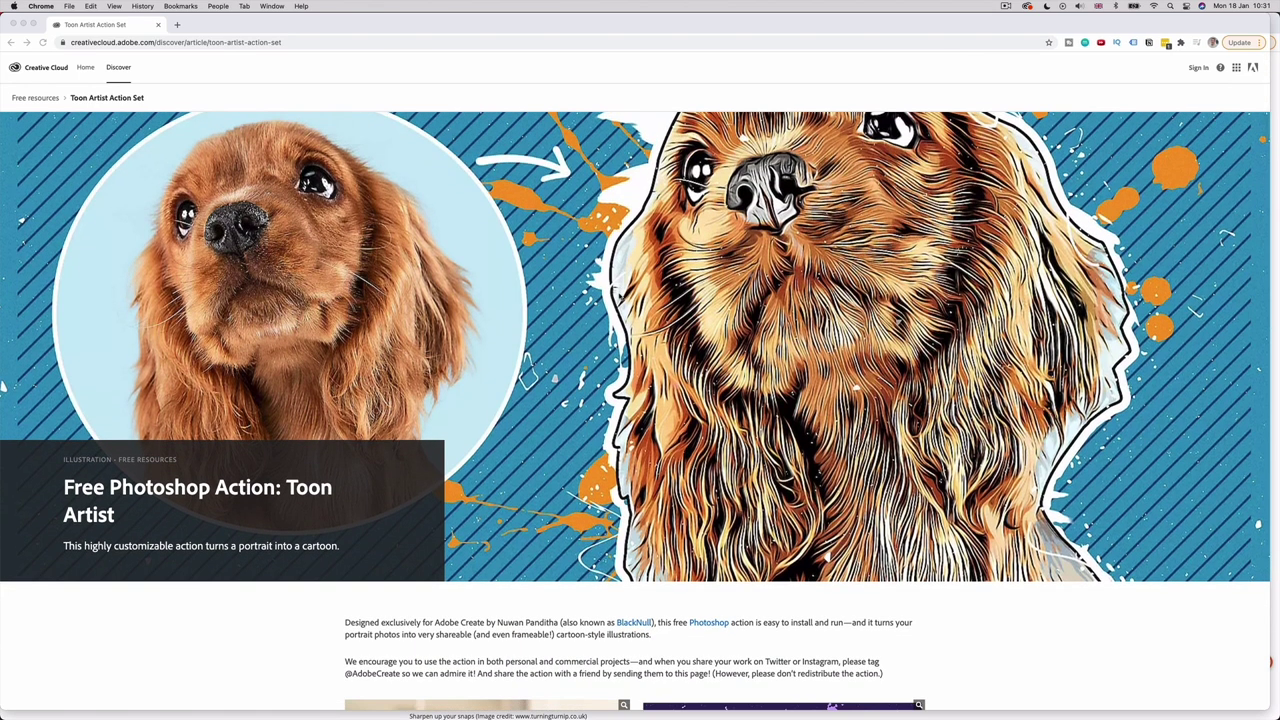
scroll(640, 400, down, 1)
scroll(640, 400, up, 1)
scroll(621, 297, up, 3)
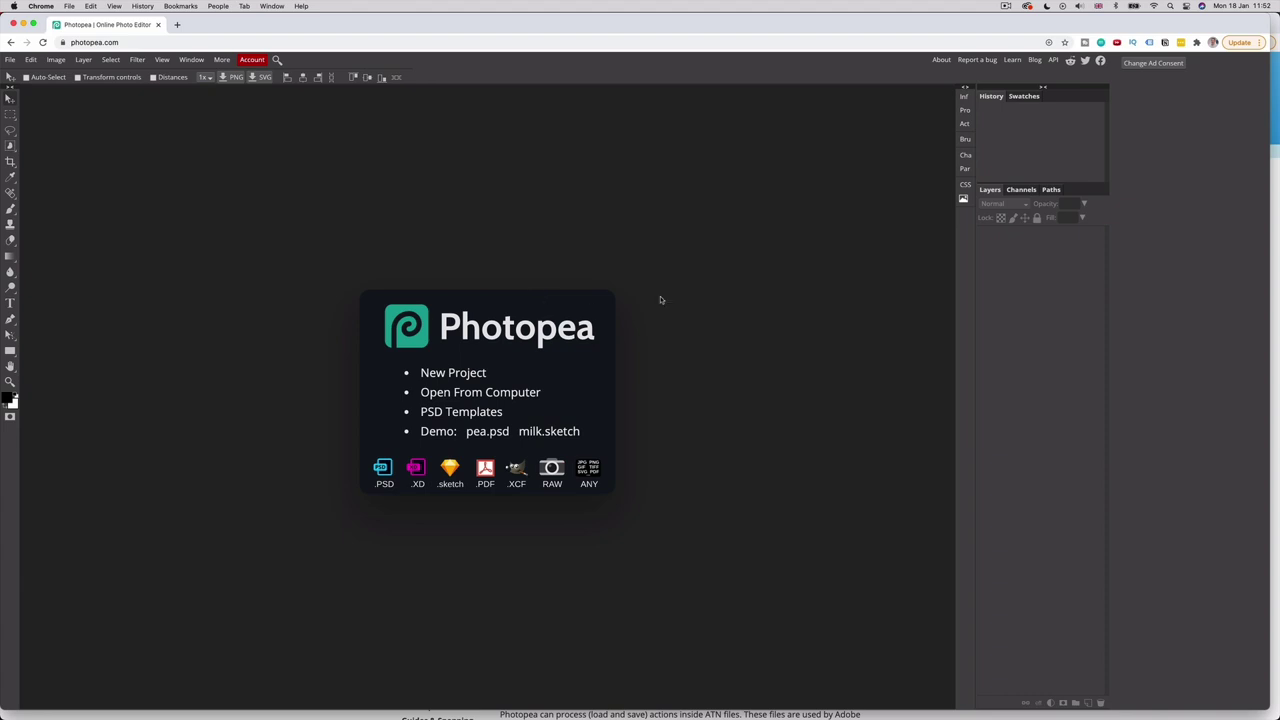
click(964, 123)
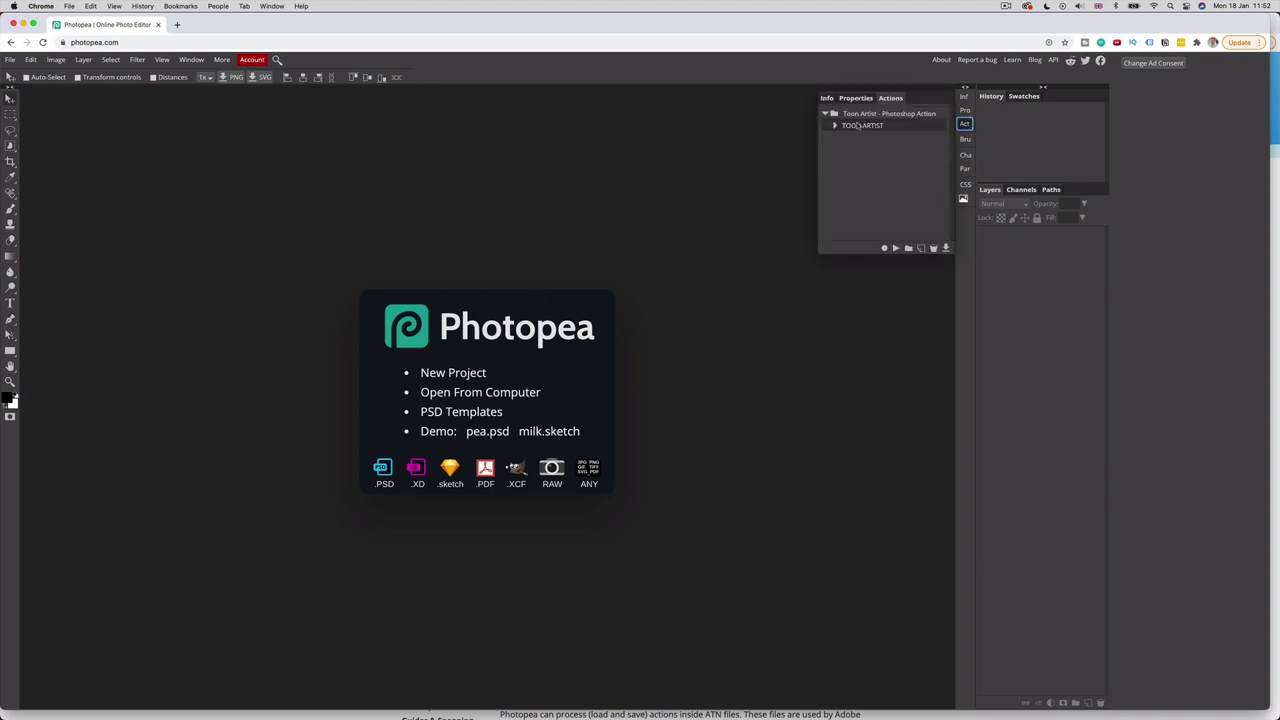
click(826, 113)
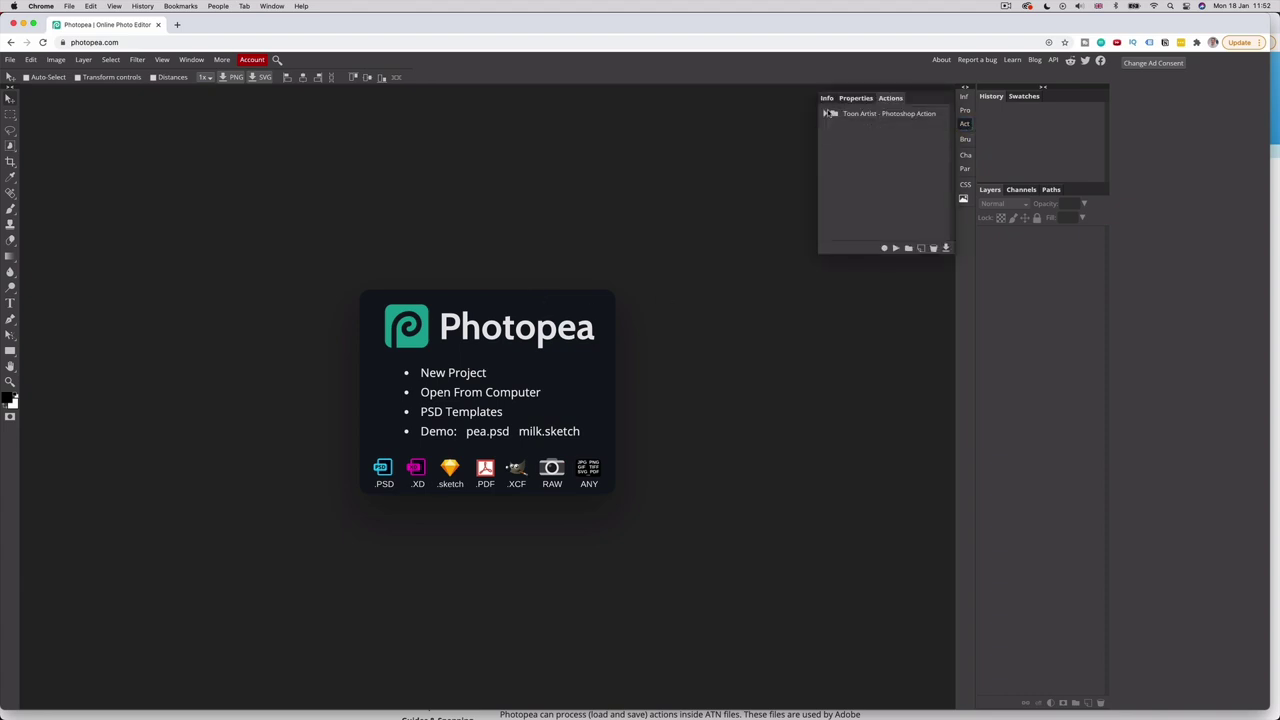
click(245, 60)
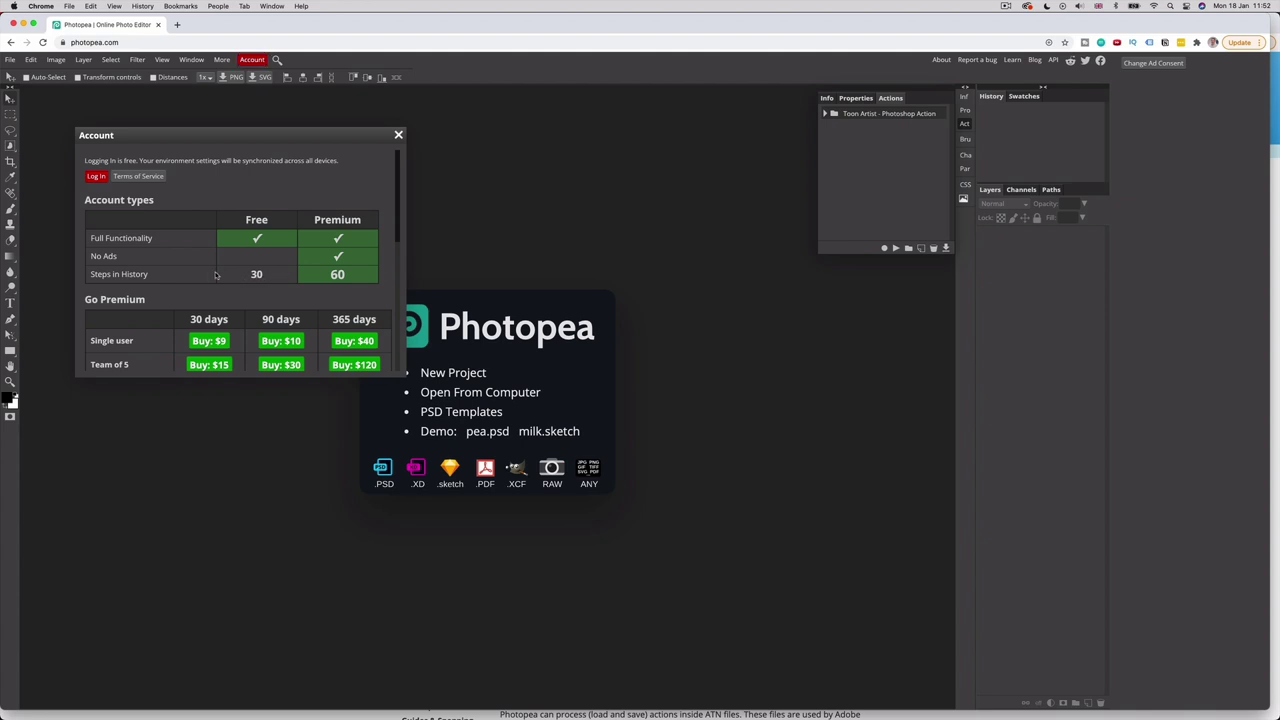
scroll(125, 282, down, 2)
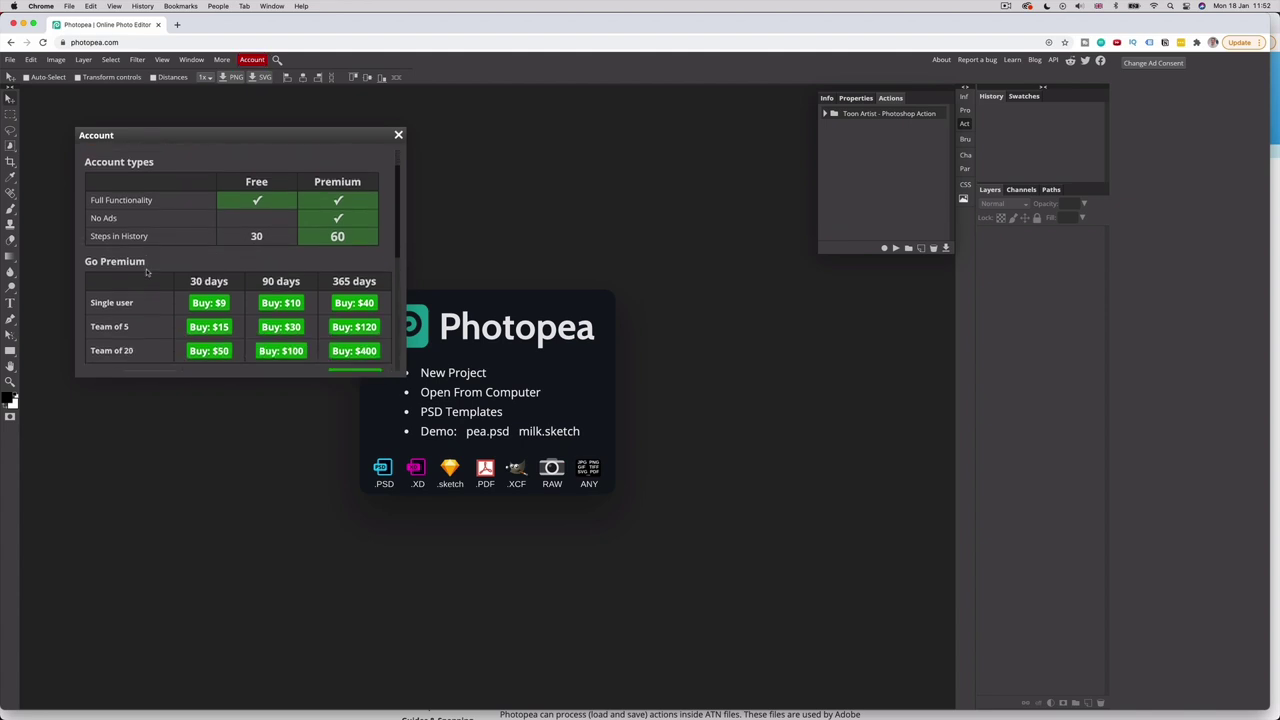
scroll(145, 270, down, 2)
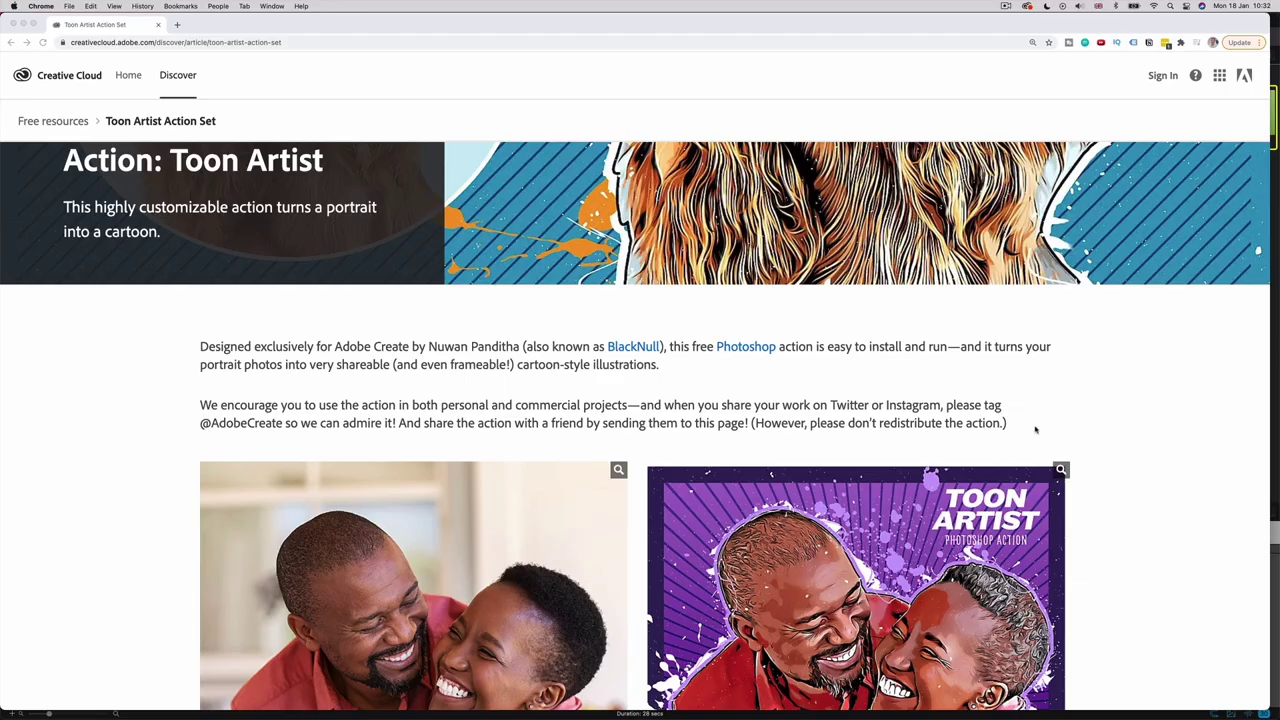
click(1018, 430)
drag(1012, 427, 201, 405)
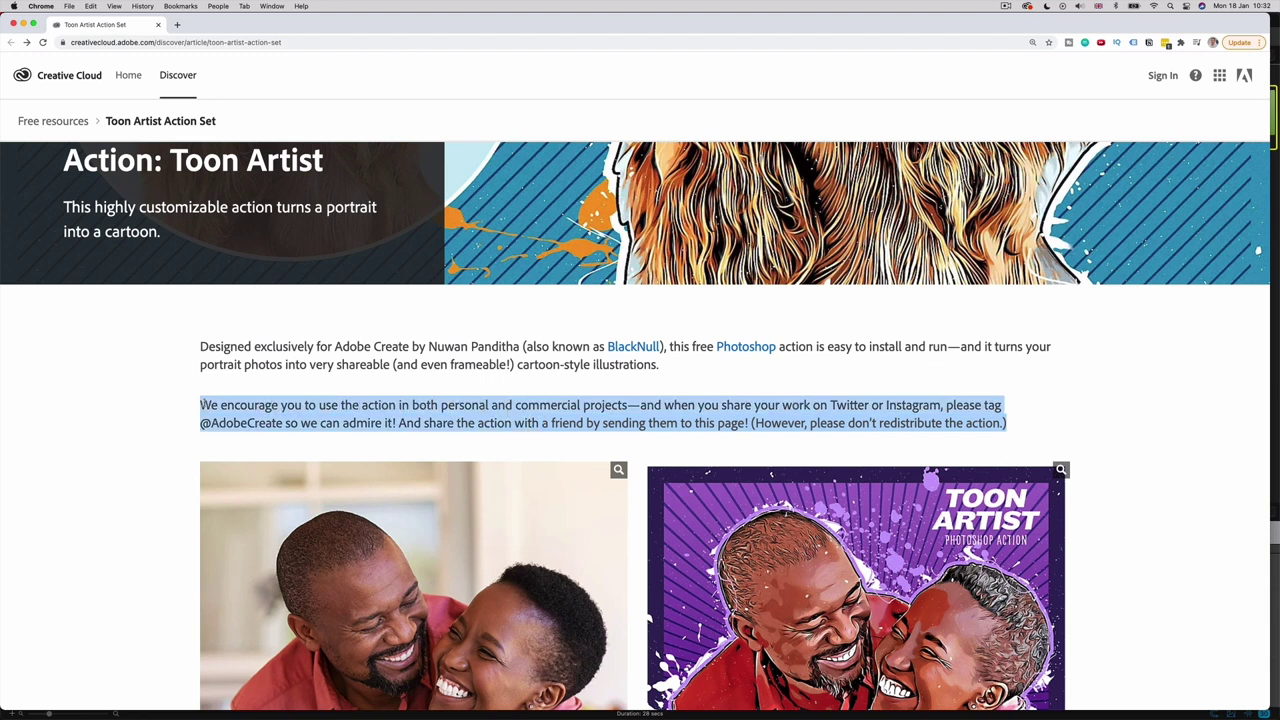
click(168, 407)
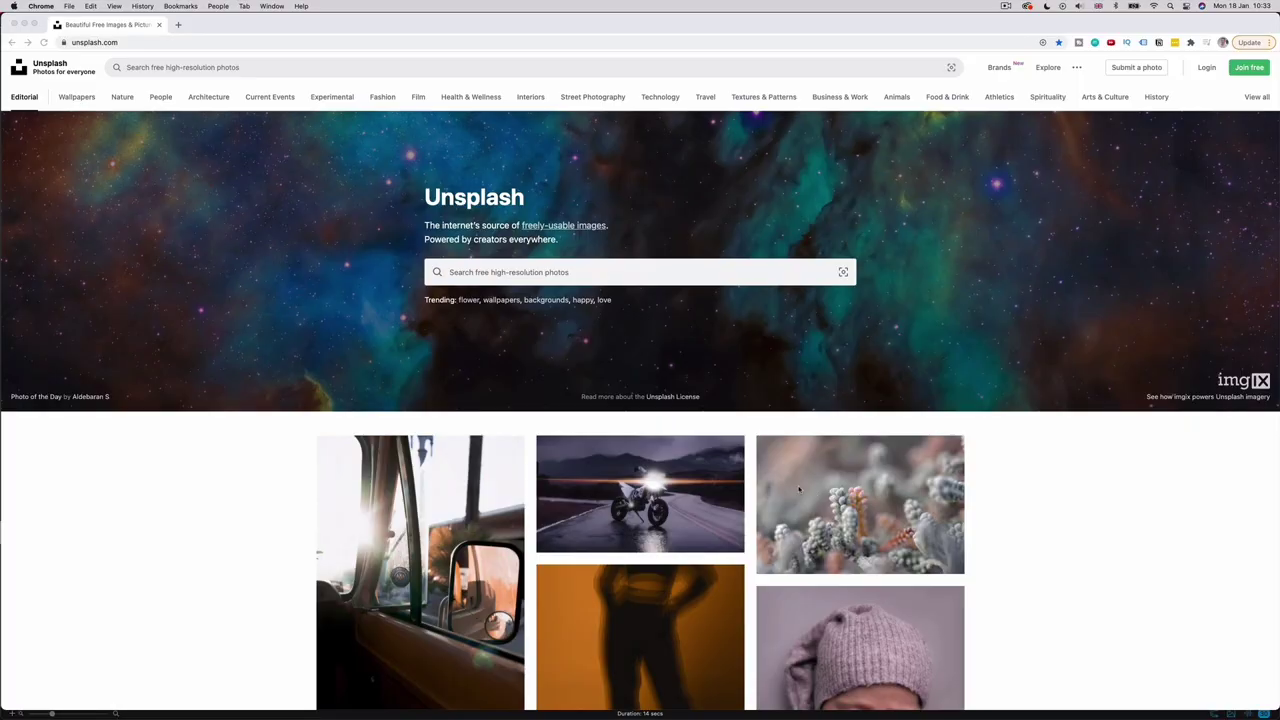
click(1093, 70)
click(1083, 68)
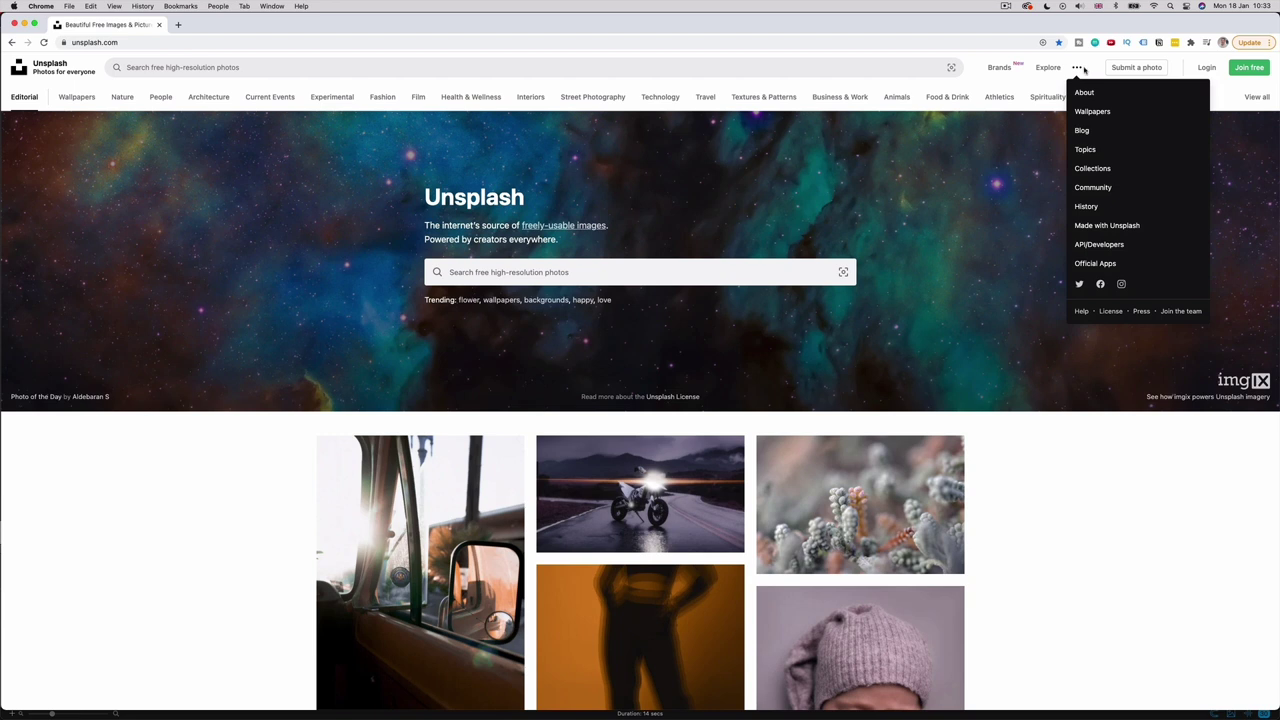
click(1110, 311)
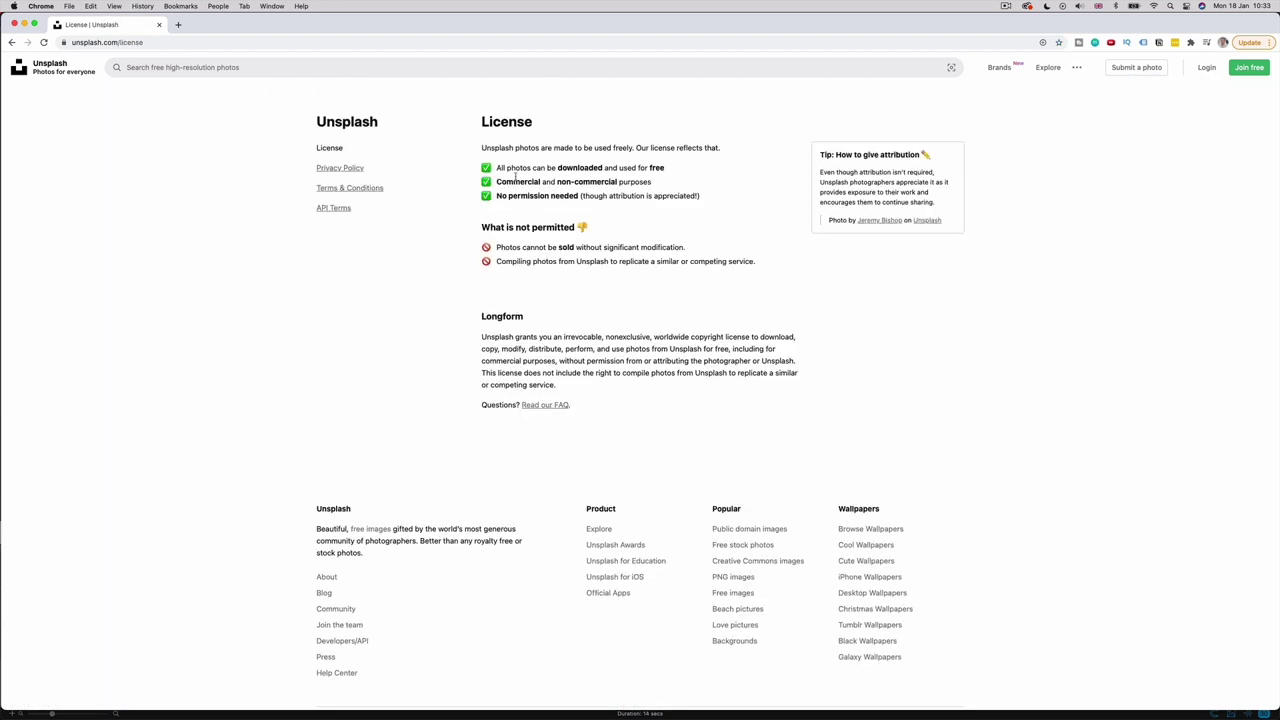
drag(666, 168, 494, 170)
drag(622, 183, 508, 197)
drag(496, 248, 684, 249)
click(720, 248)
click(40, 80)
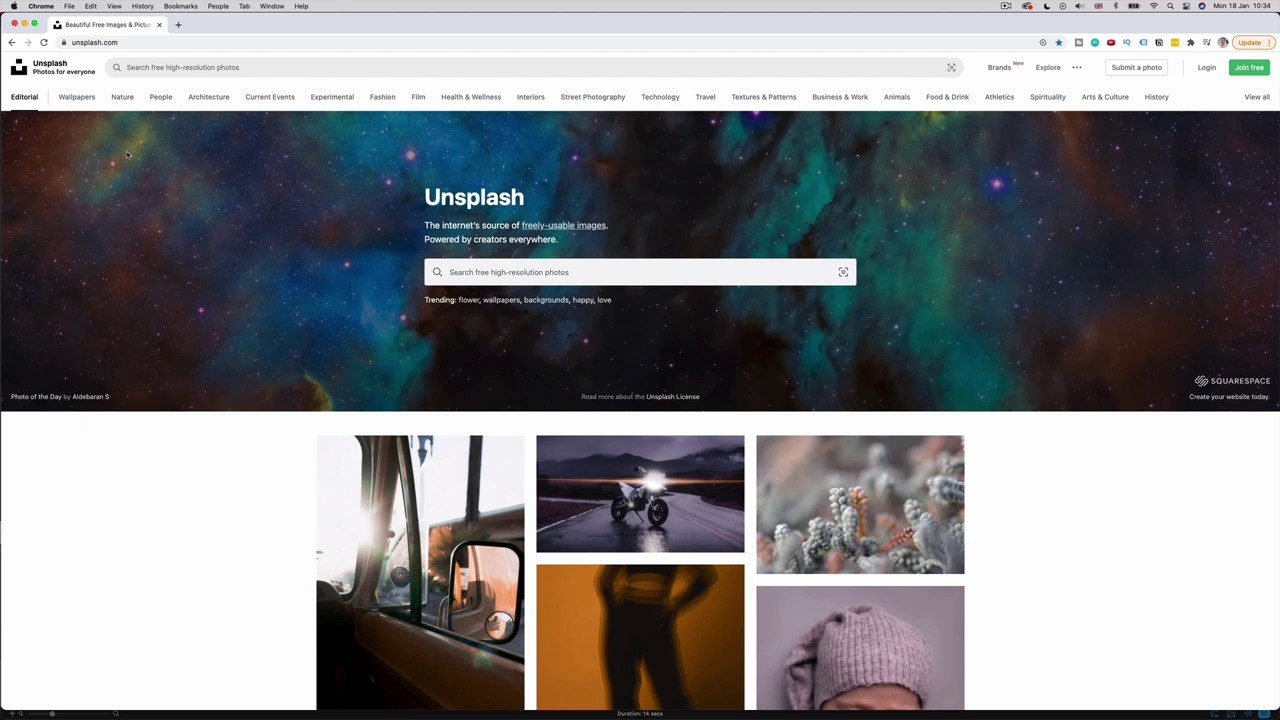
- Search Unsplash for 'retro camera' and browse the results
click(503, 264)
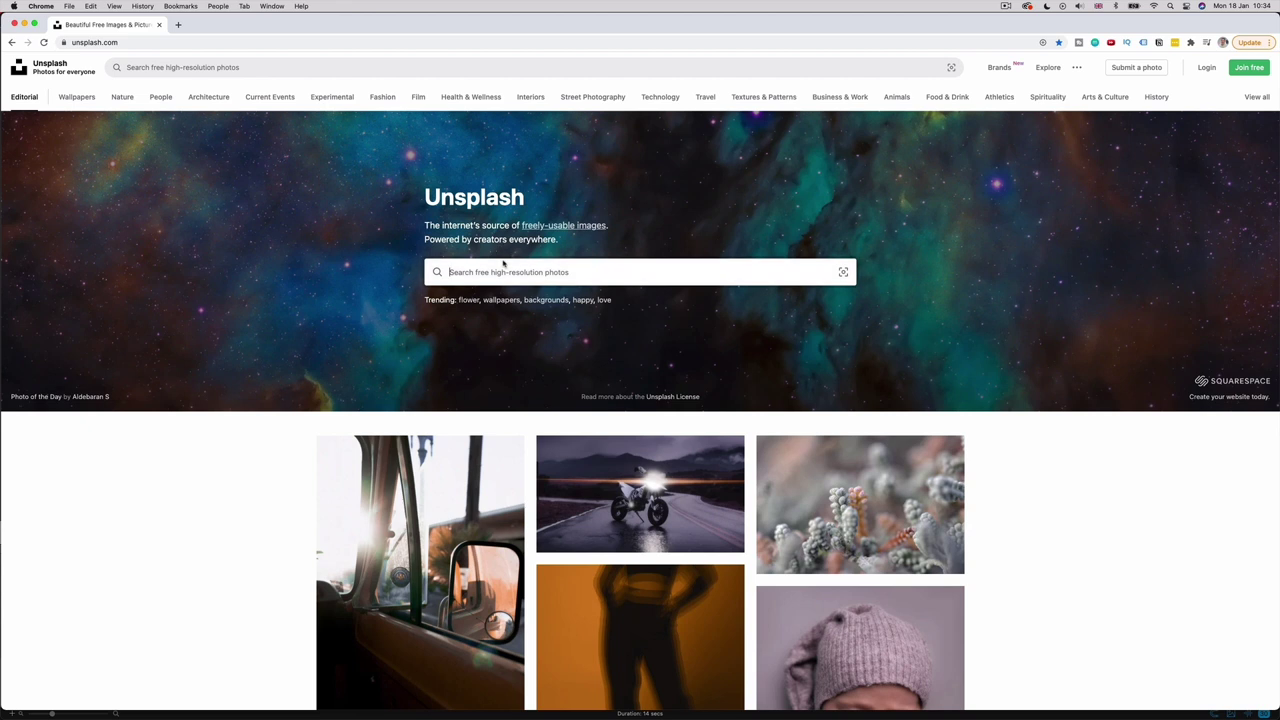
text(retro camera)
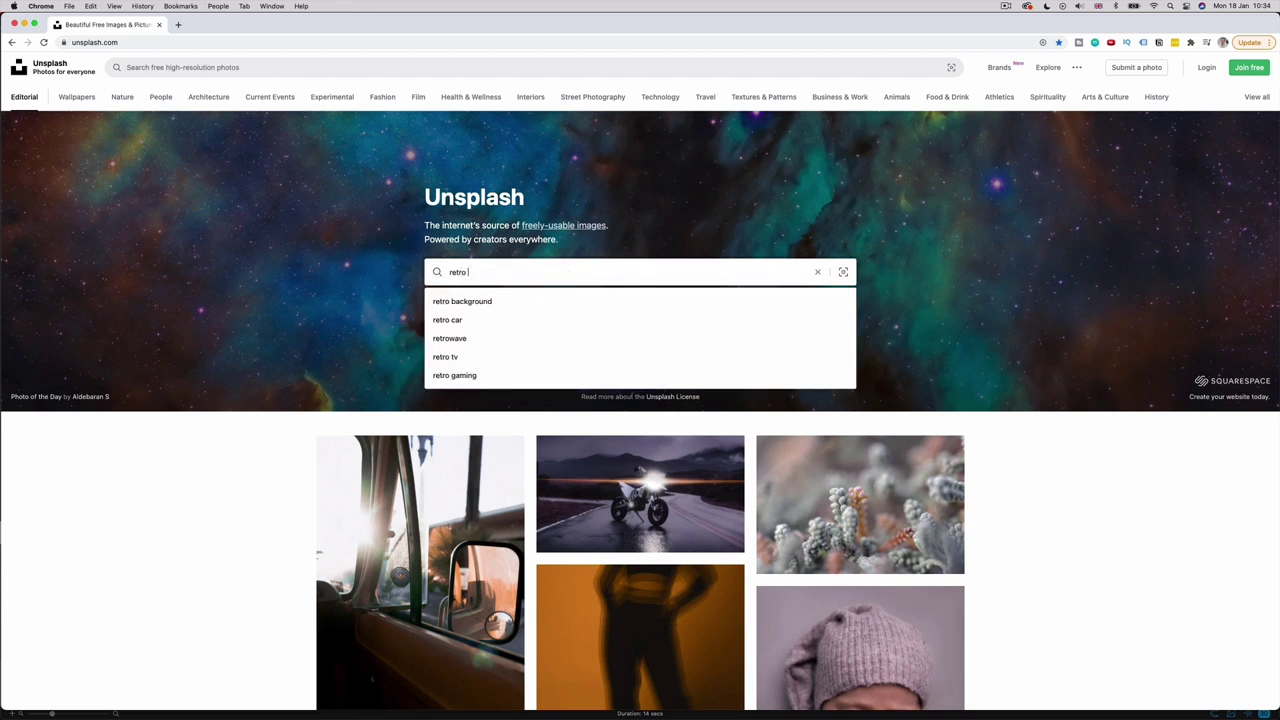
key(Return)
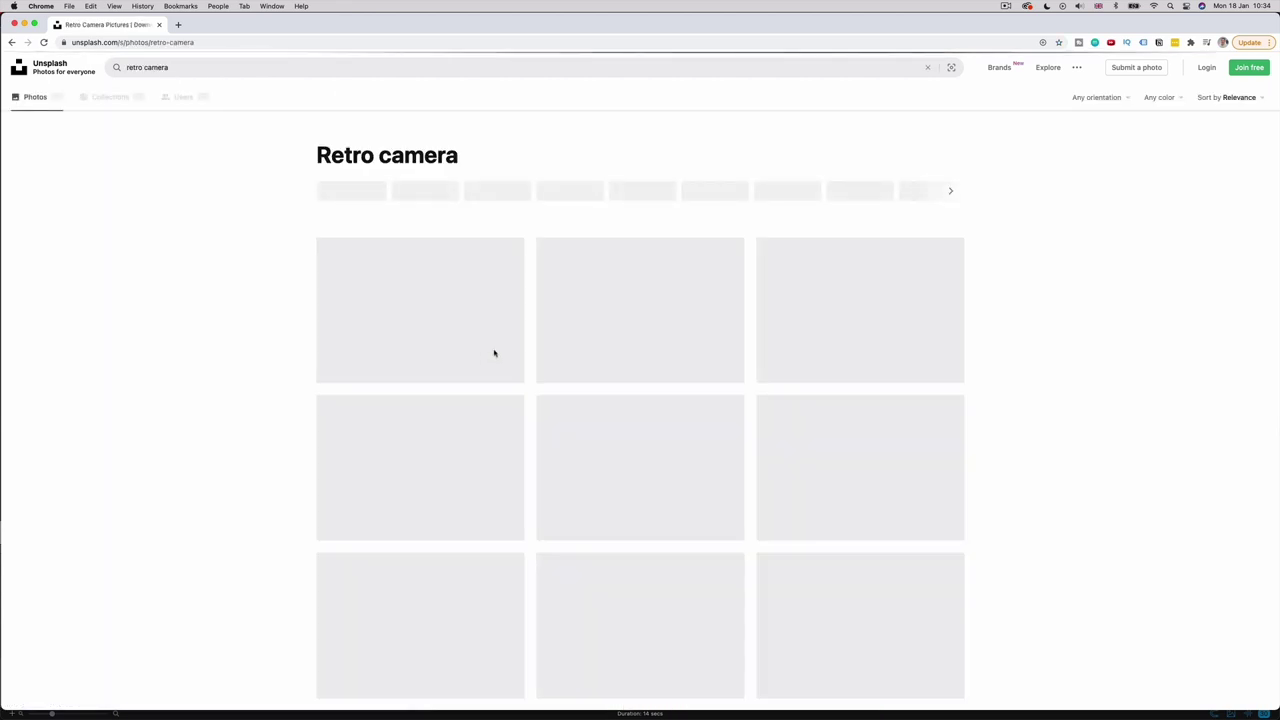
scroll(494, 350, down, 1)
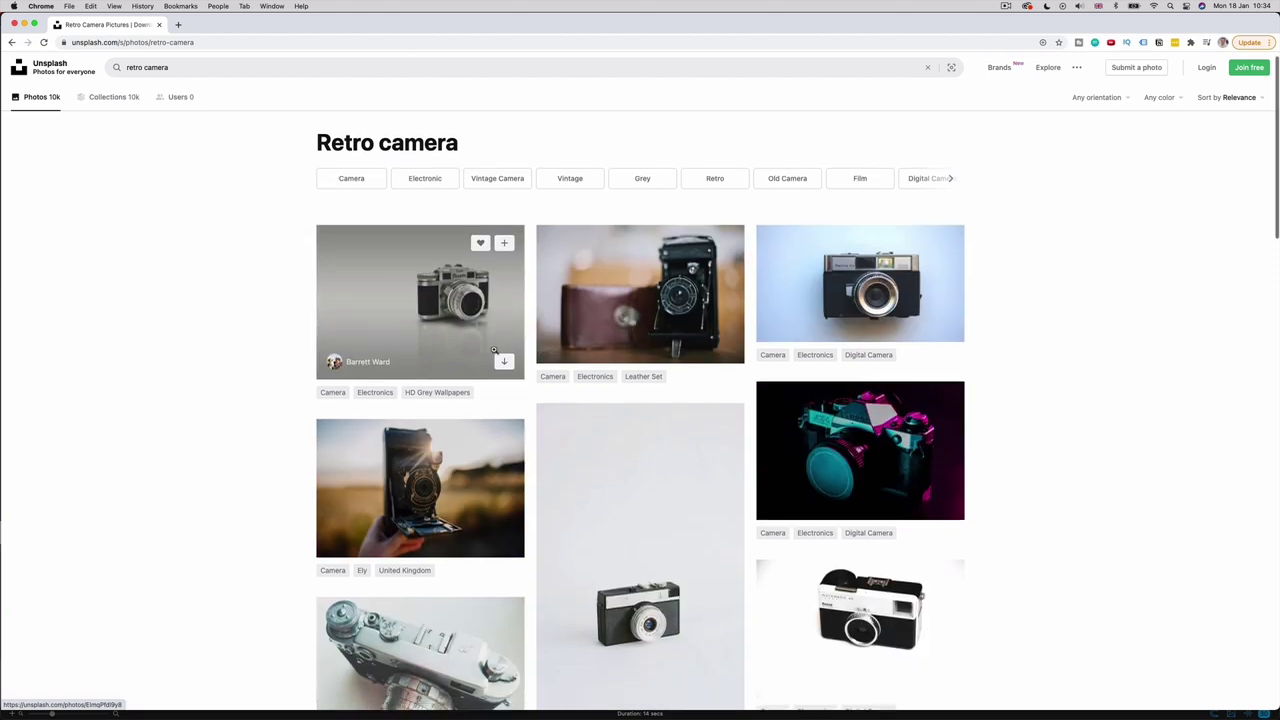
scroll(493, 350, down, 3)
scroll(493, 350, down, 5)
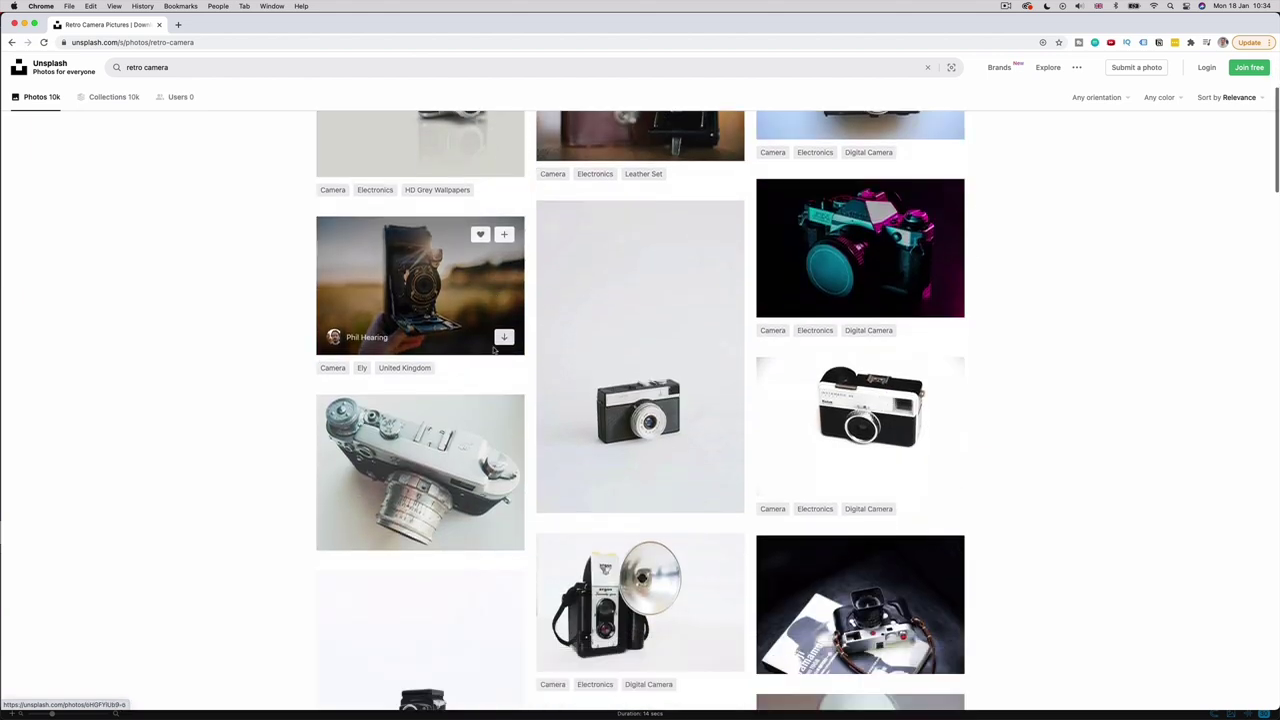
- Open the black Rolleiflex vintage camera photo and download it free
click(493, 348)
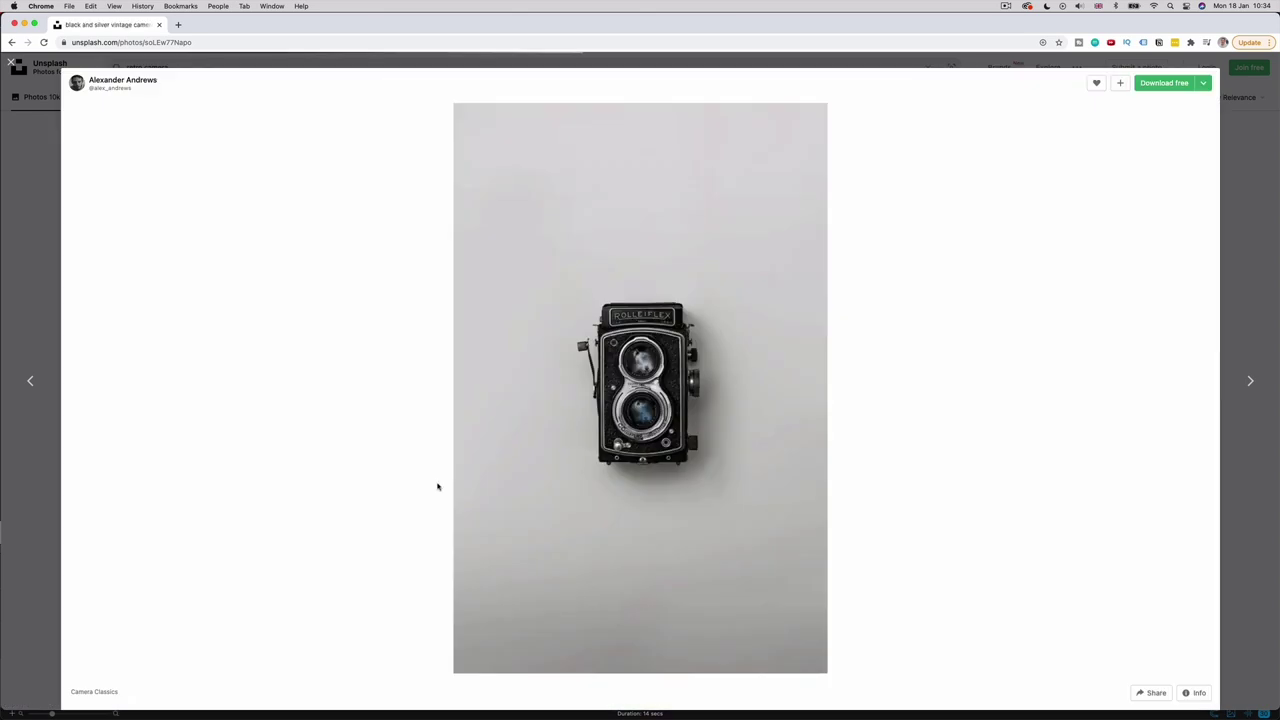
click(1162, 84)
scroll(604, 453, down, 3)
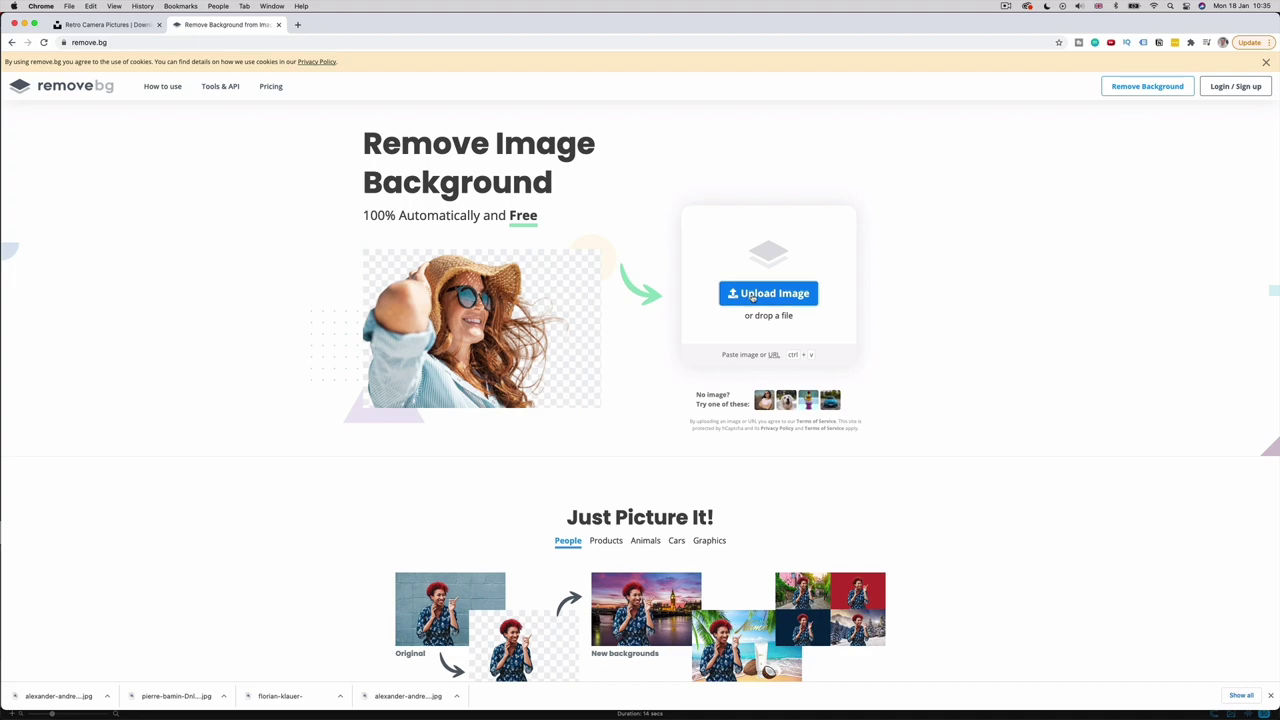
- Upload the camera JPG to remove.bg and download the background-free PNG
click(752, 297)
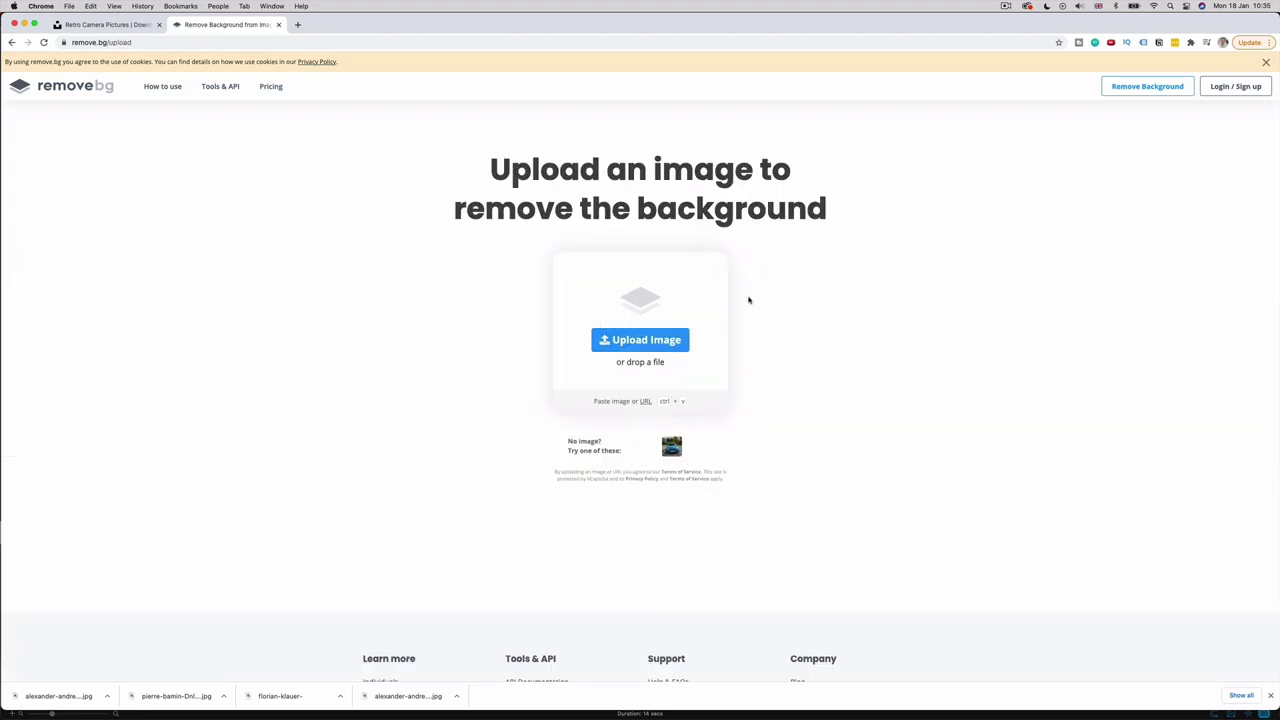
click(645, 341)
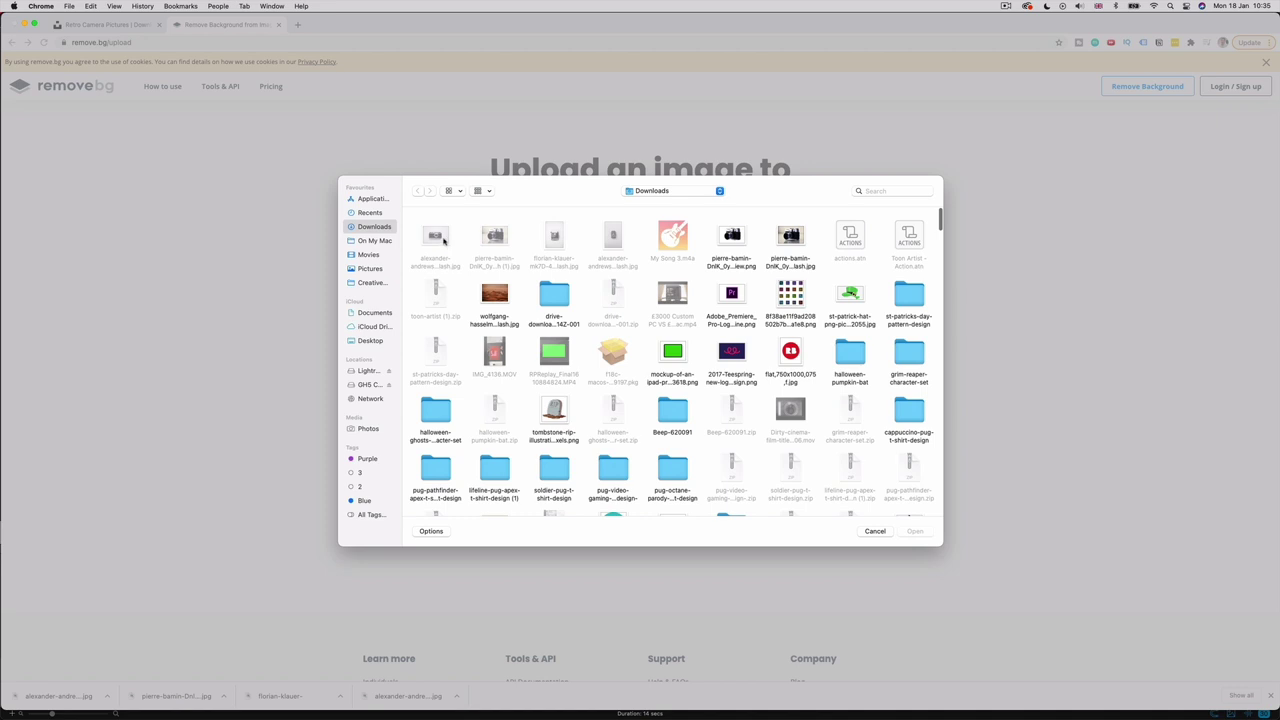
double_click(440, 238)
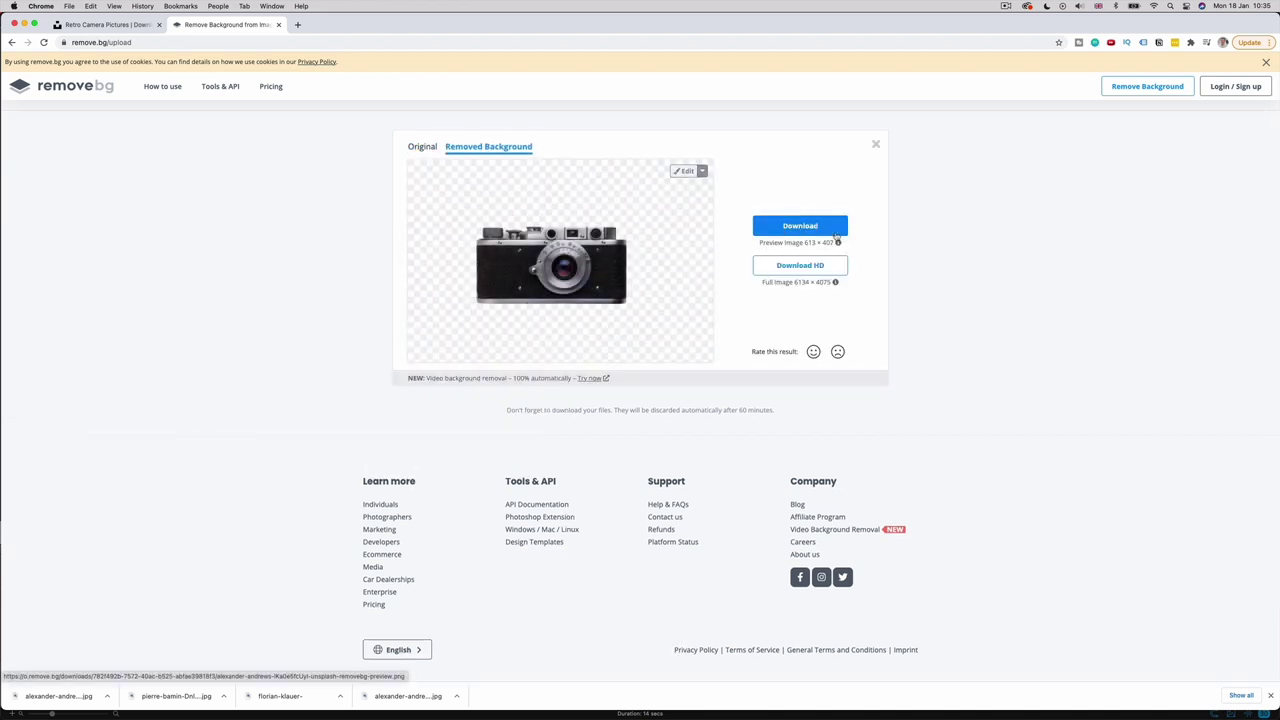
mouse_move(838, 243)
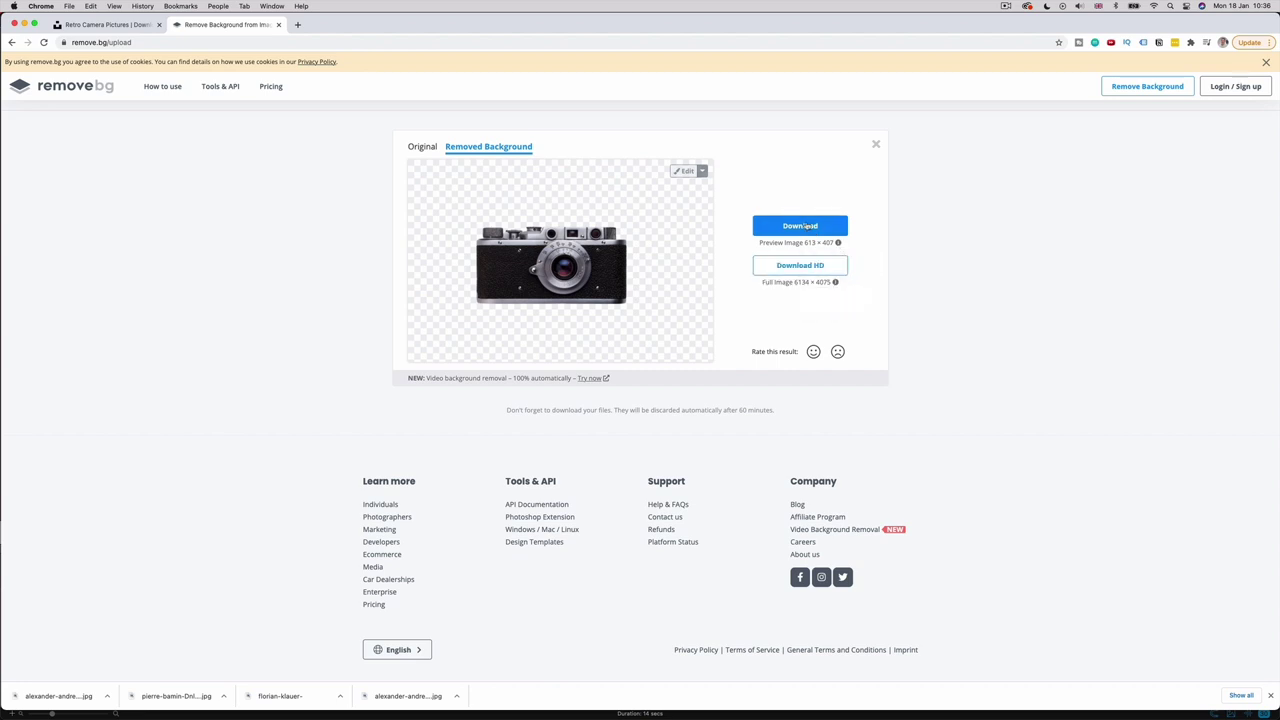
click(806, 226)
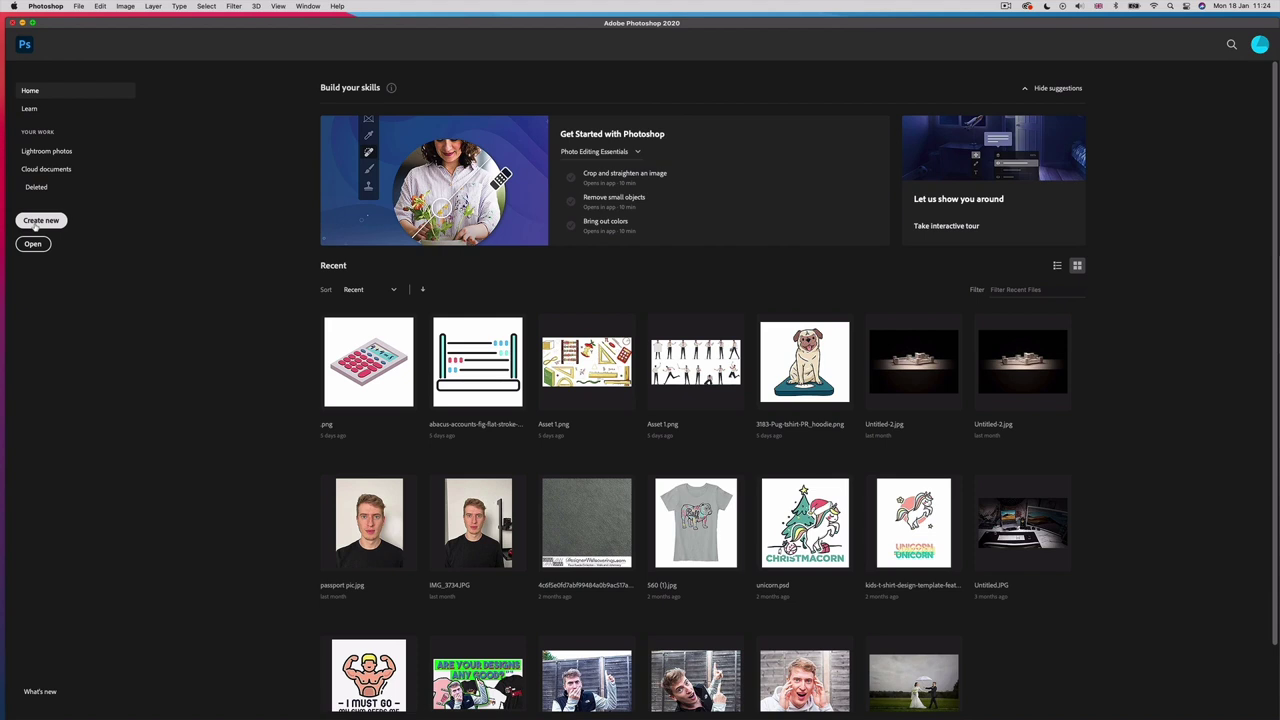
click(38, 222)
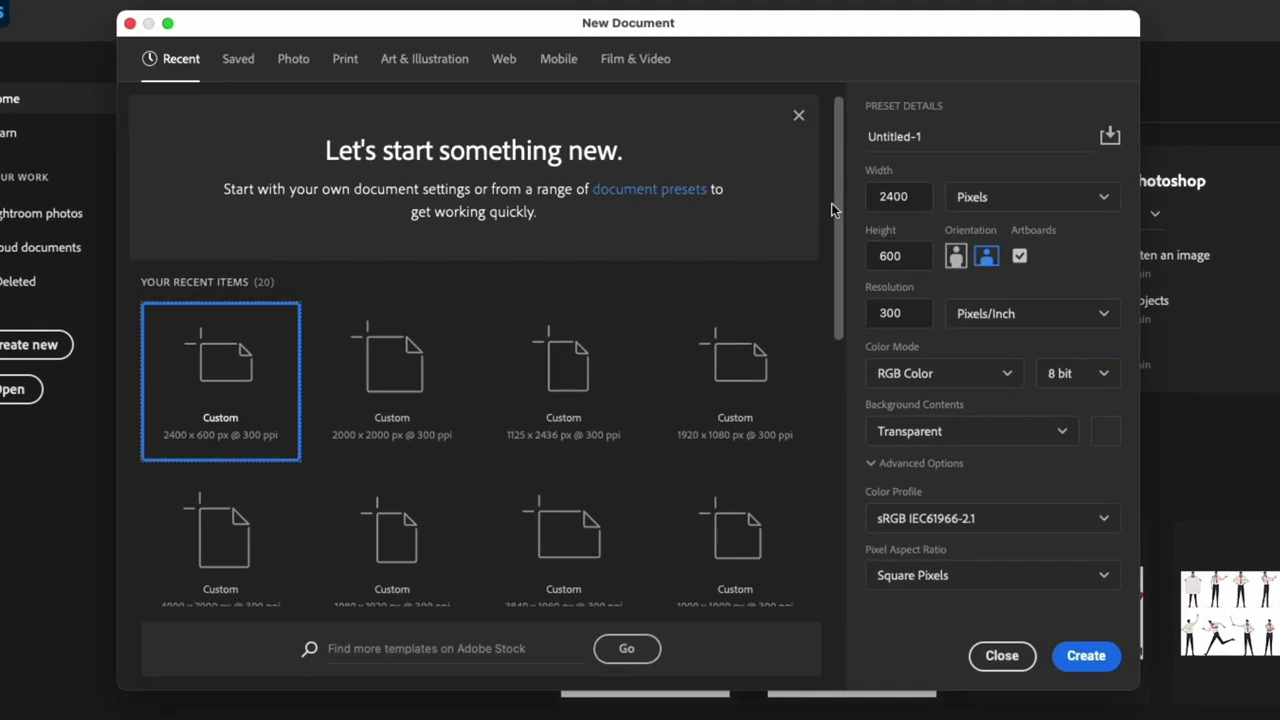
- Create a 2800 × 2800 px, 300 ppi document with a transparent background
click(893, 196)
double_click(893, 196)
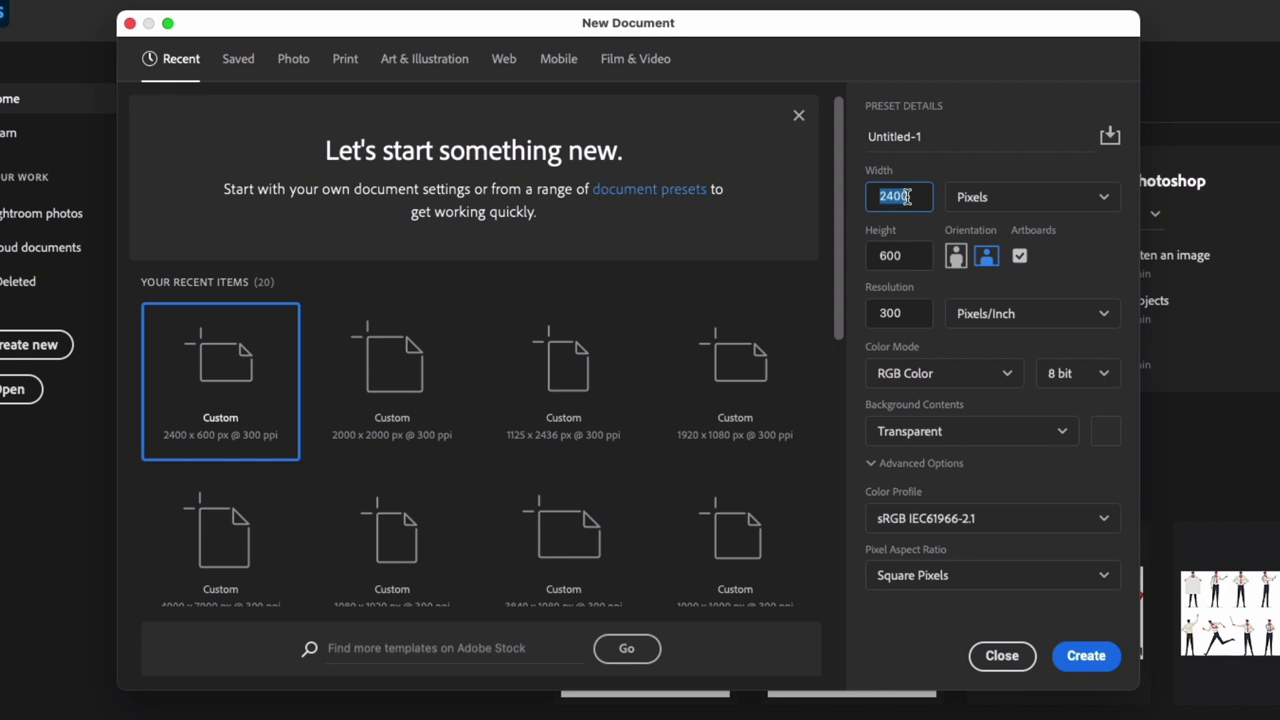
text(2800)
drag(907, 252, 873, 250)
text(2800)
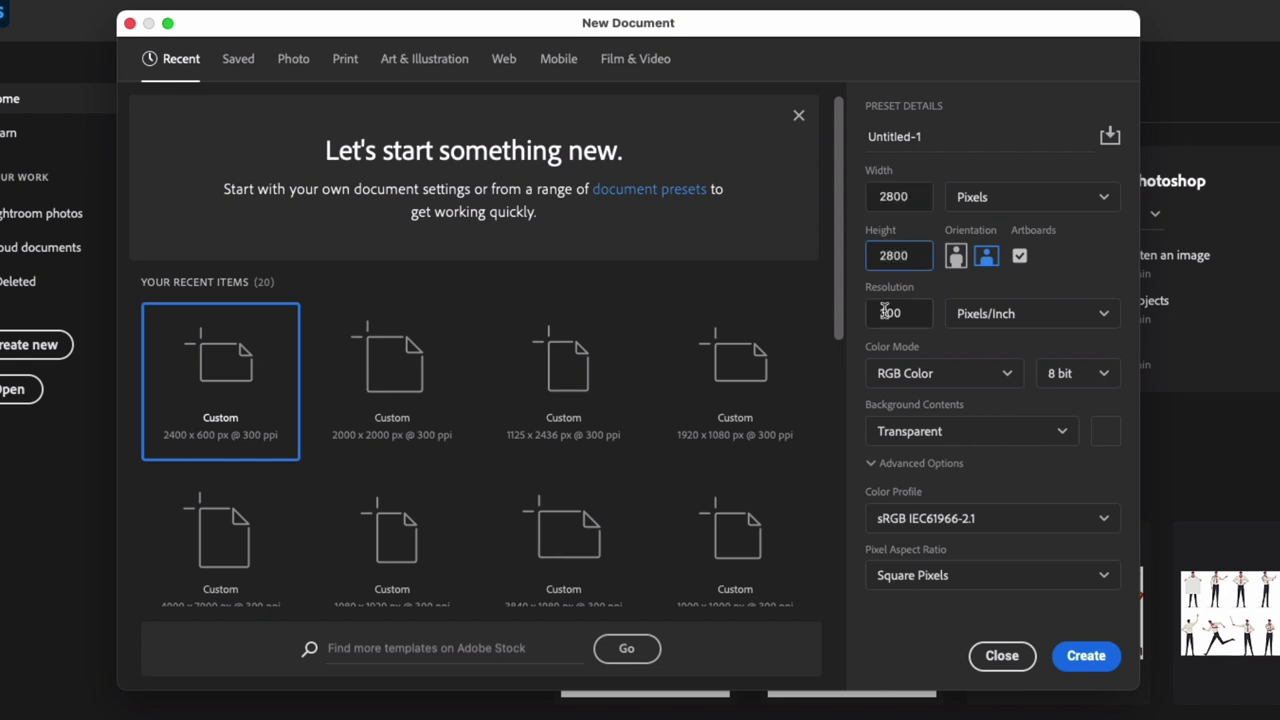
double_click(895, 314)
click(1082, 658)
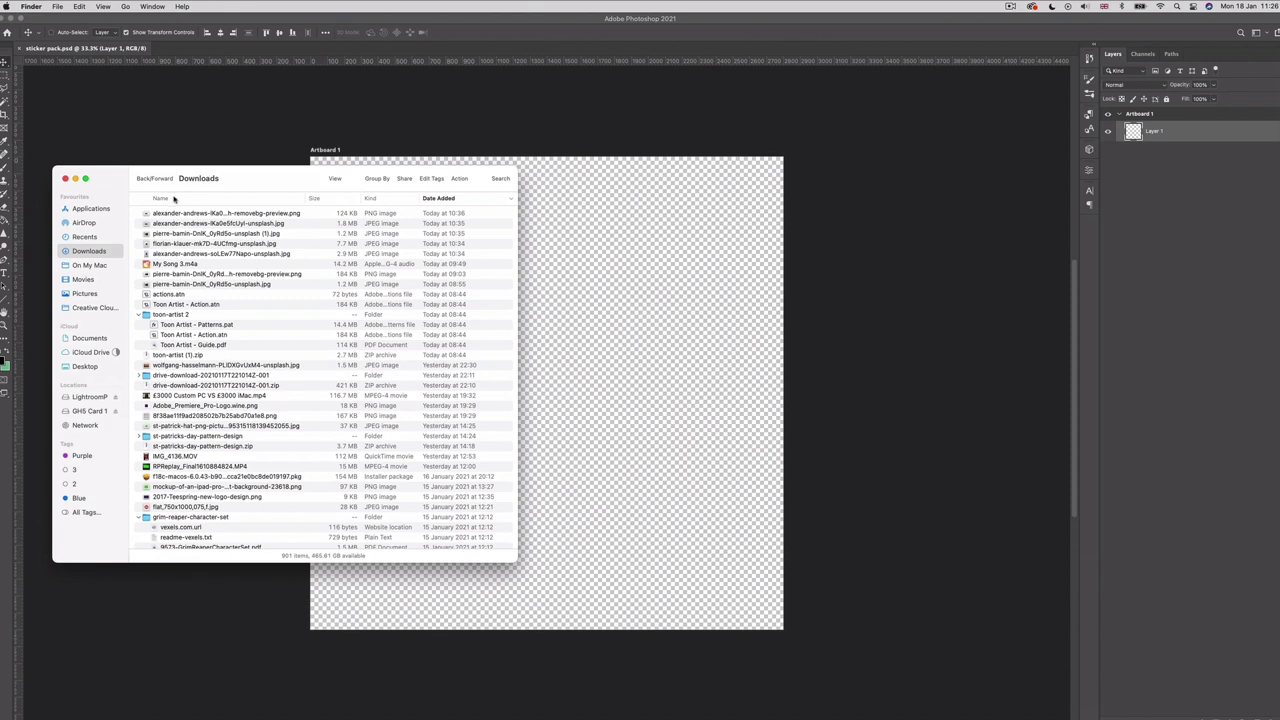
- Open the removebg camera PNG from Downloads with Adobe Photoshop 2021
right_click(171, 214)
mouse_move(215, 228)
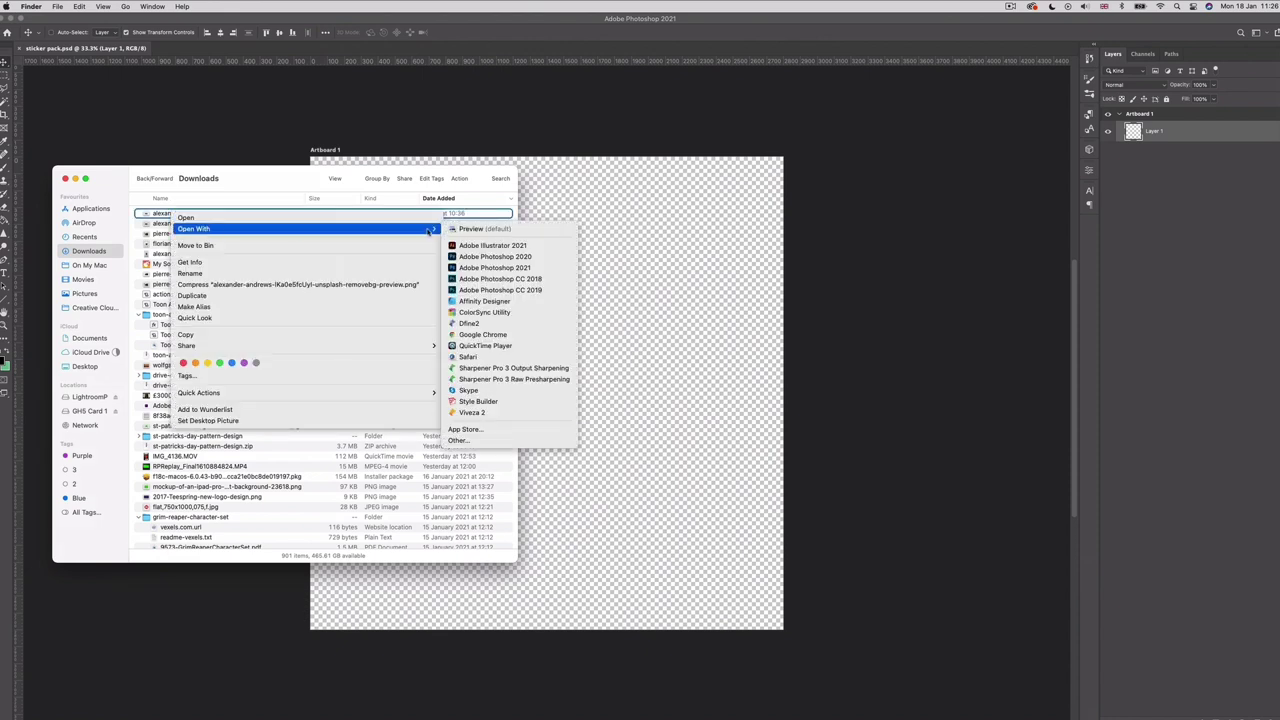
click(475, 267)
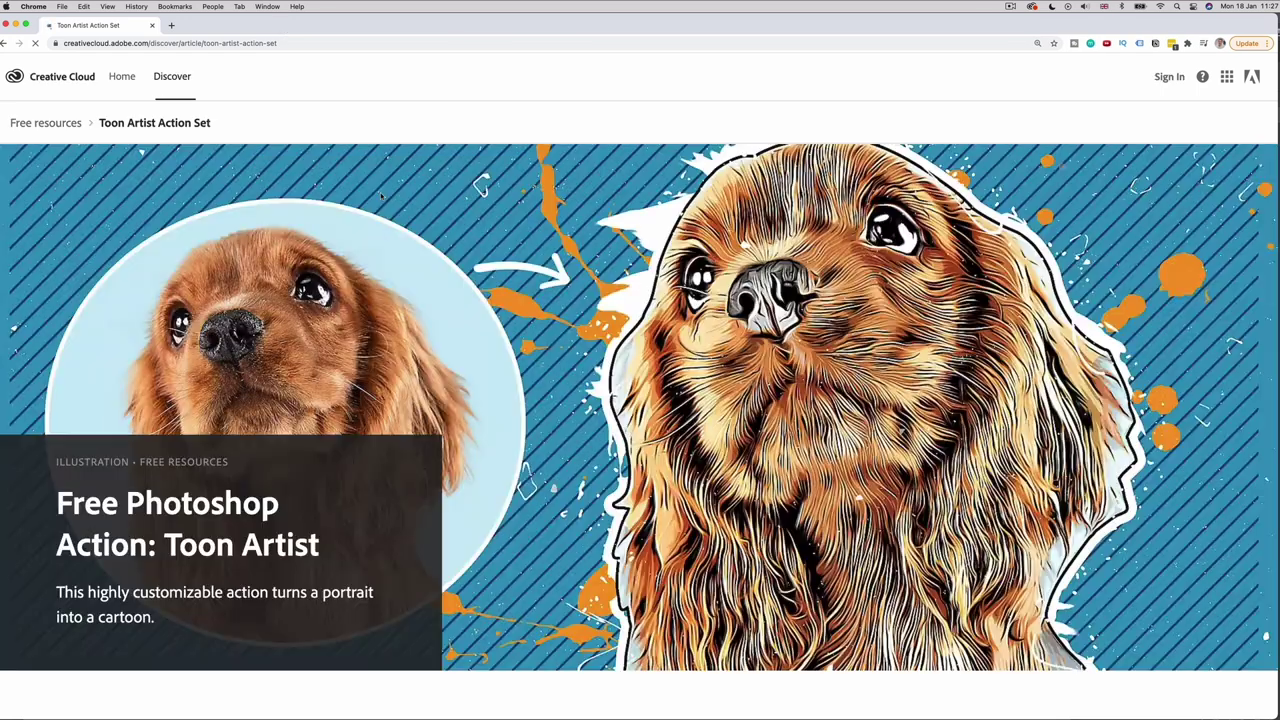
- Download the Toon Artist Photoshop action files and unpack toon-artist (2).zip
scroll(570, 424, down, 10)
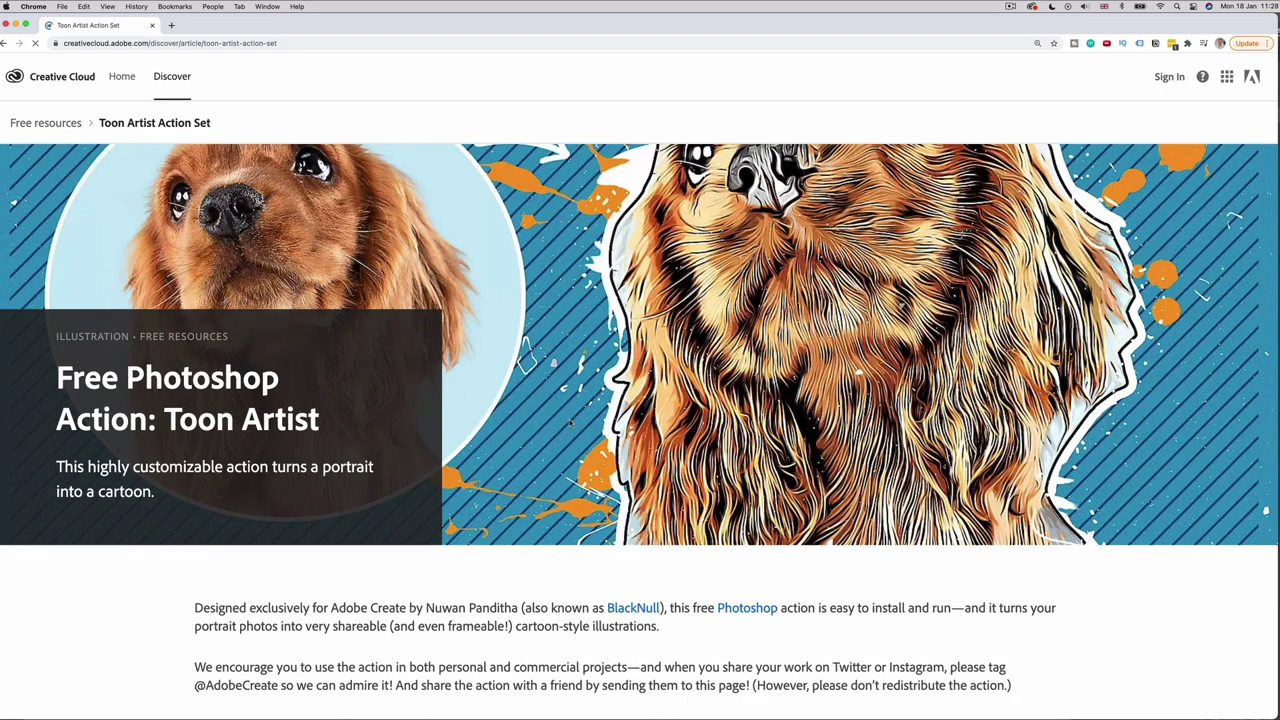
scroll(570, 424, down, 15)
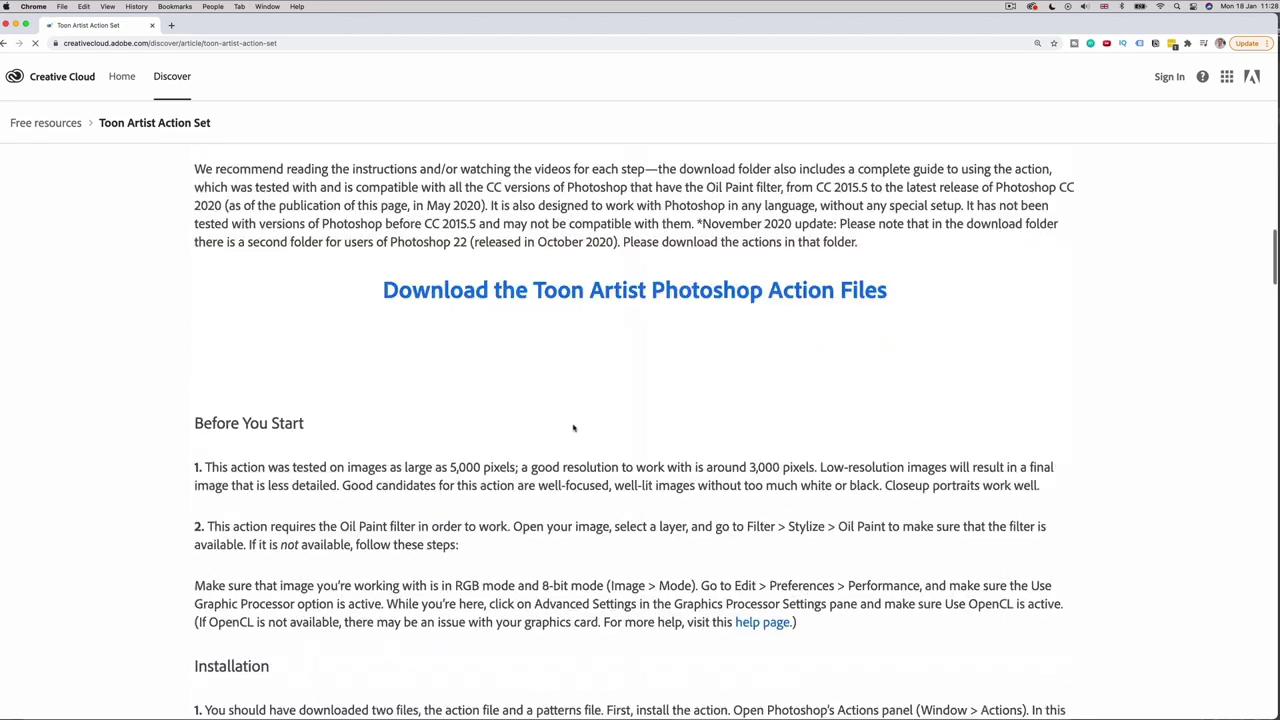
scroll(575, 430, up, 5)
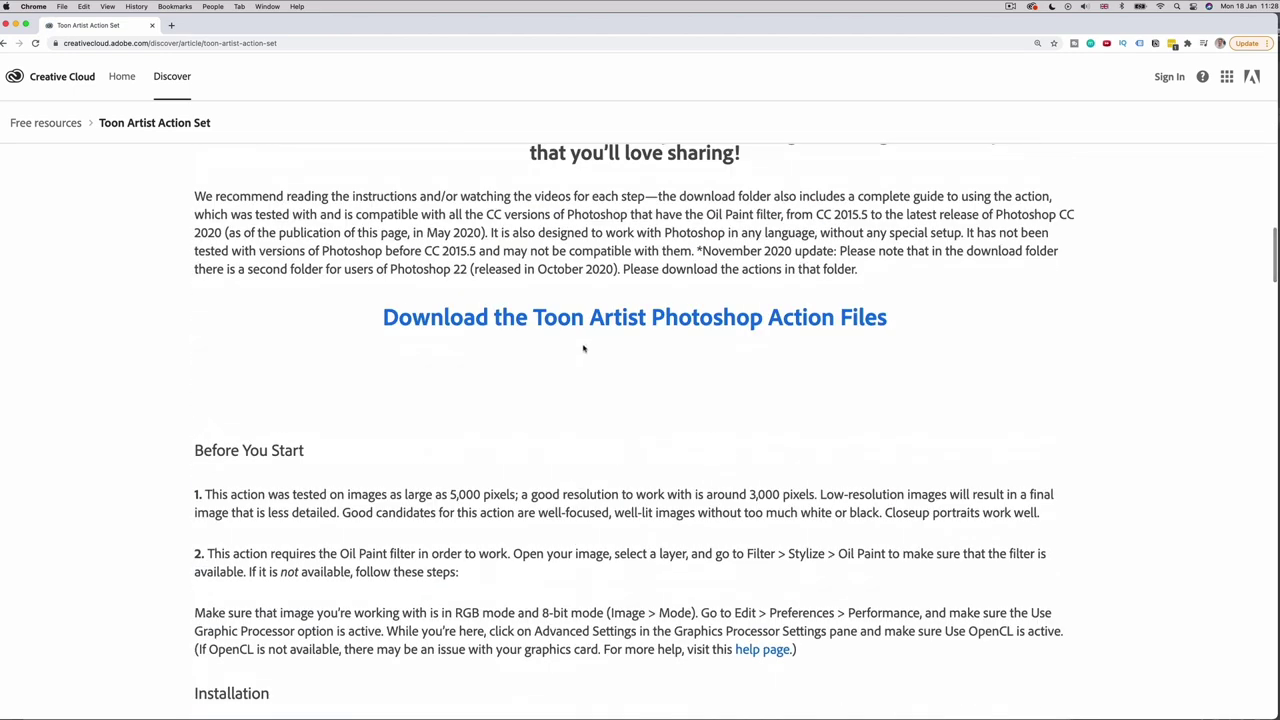
click(585, 320)
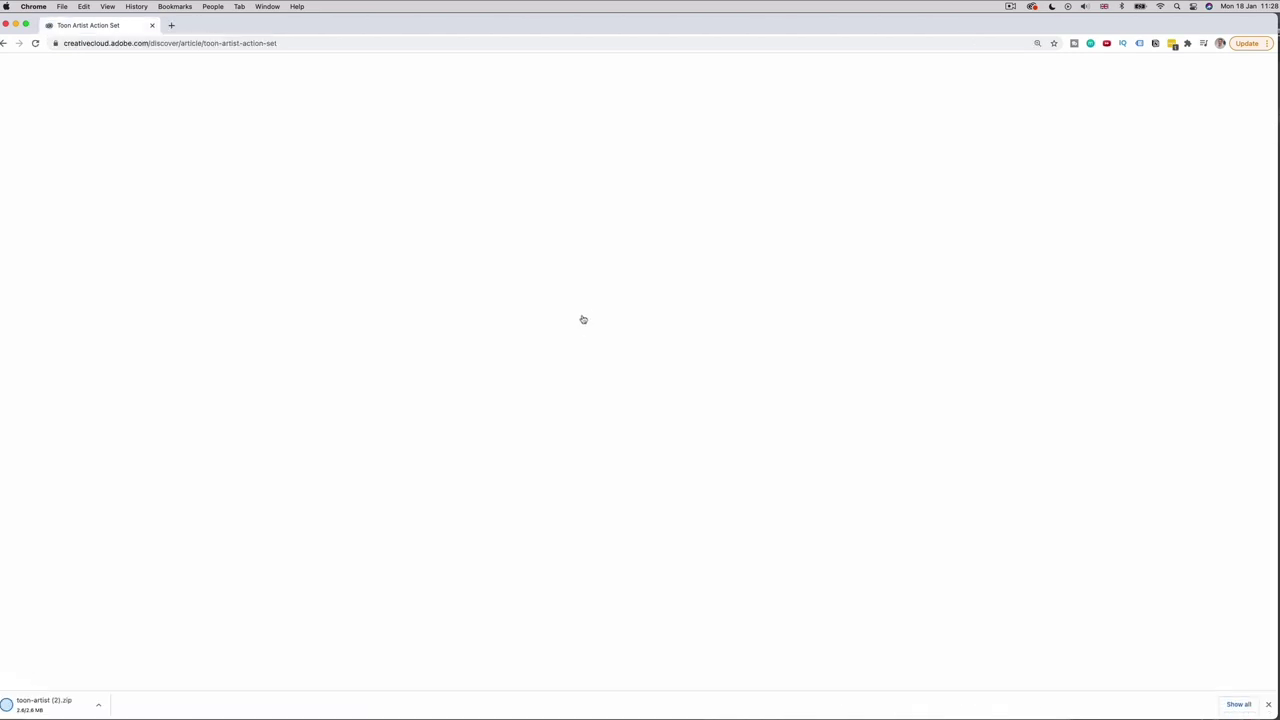
click(92, 705)
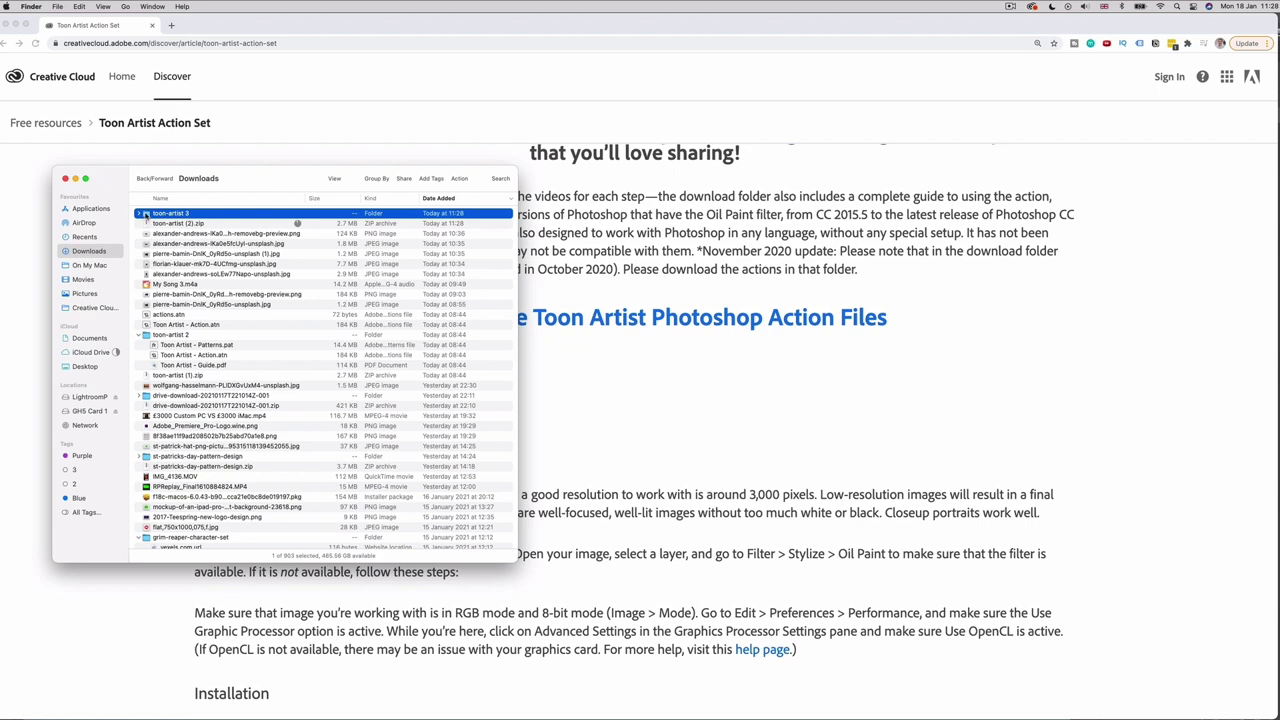
- Load Toon Artist - Action.atn from the toon-artist 3 folder into Photoshop
double_click(146, 215)
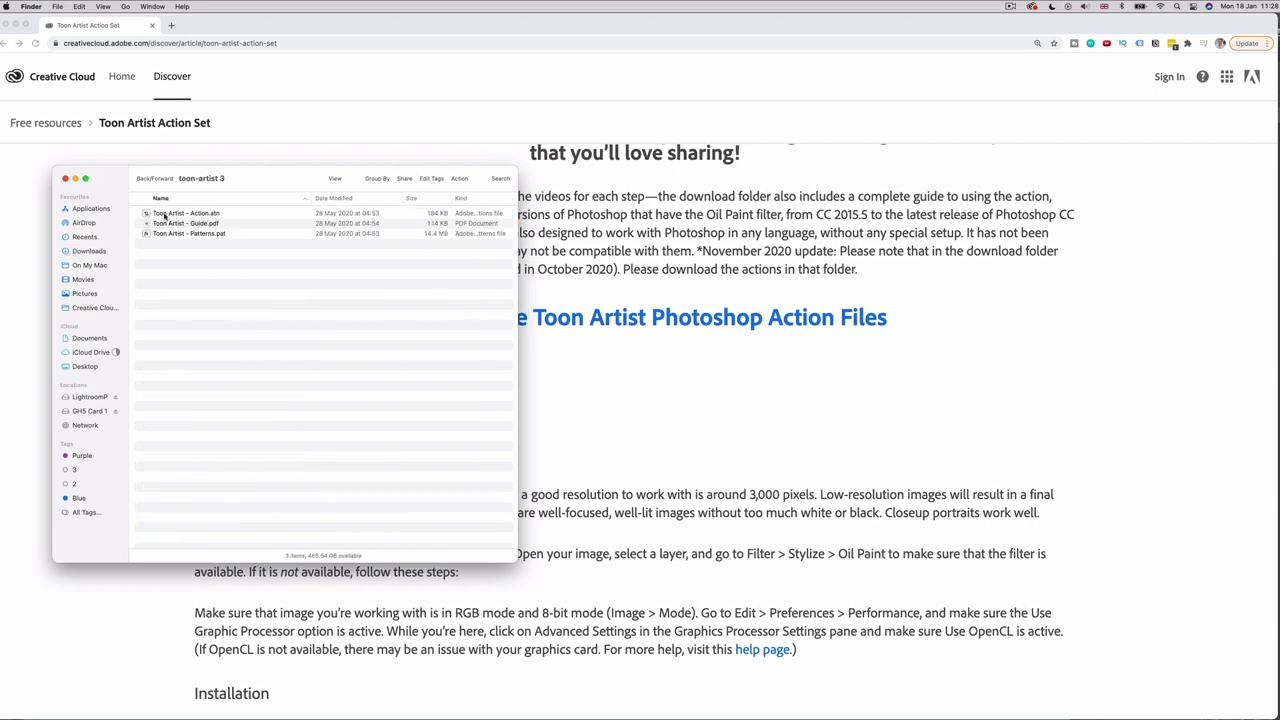
click(165, 215)
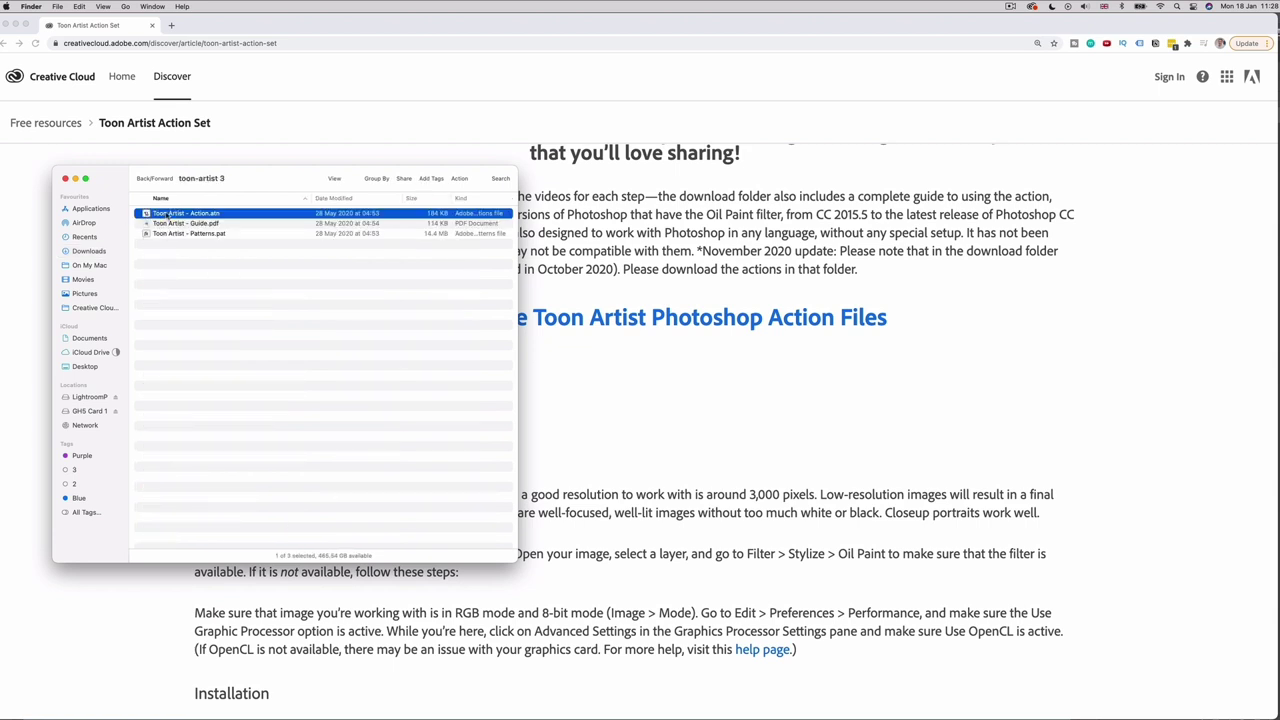
double_click(168, 215)
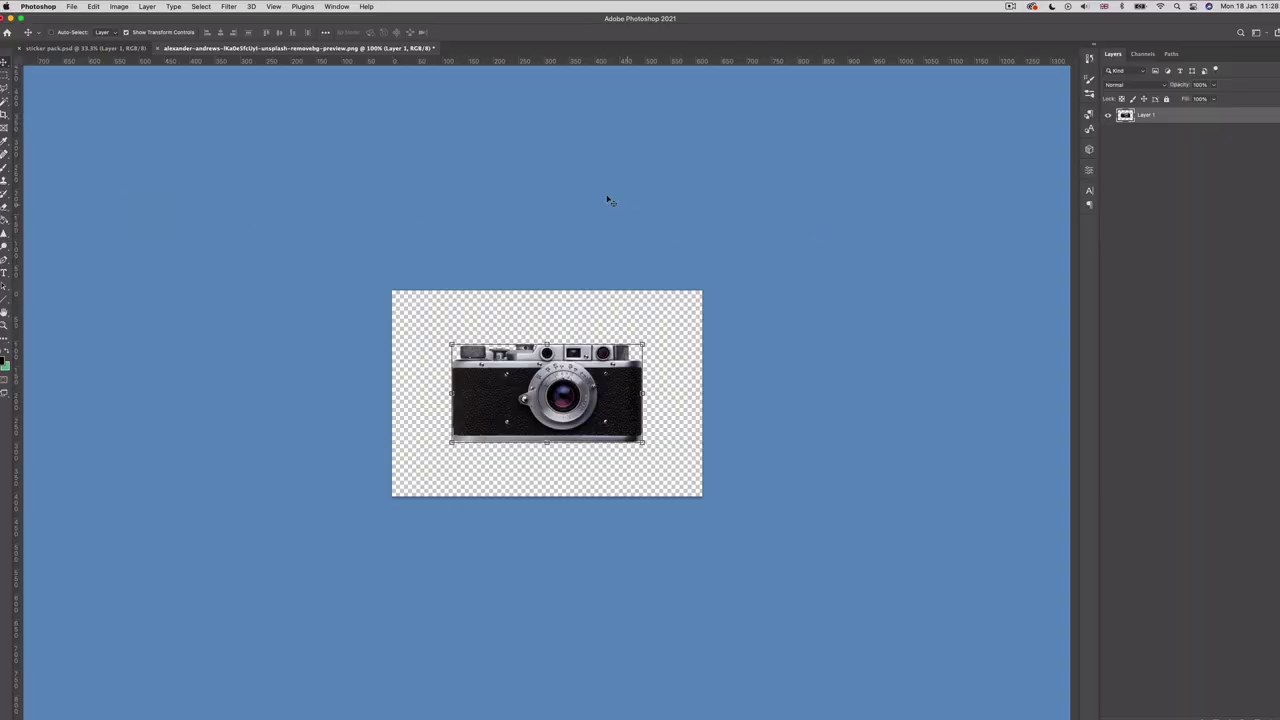
- Play the TOON ARTIST action from the Actions panel on the camera cut-out
click(337, 7)
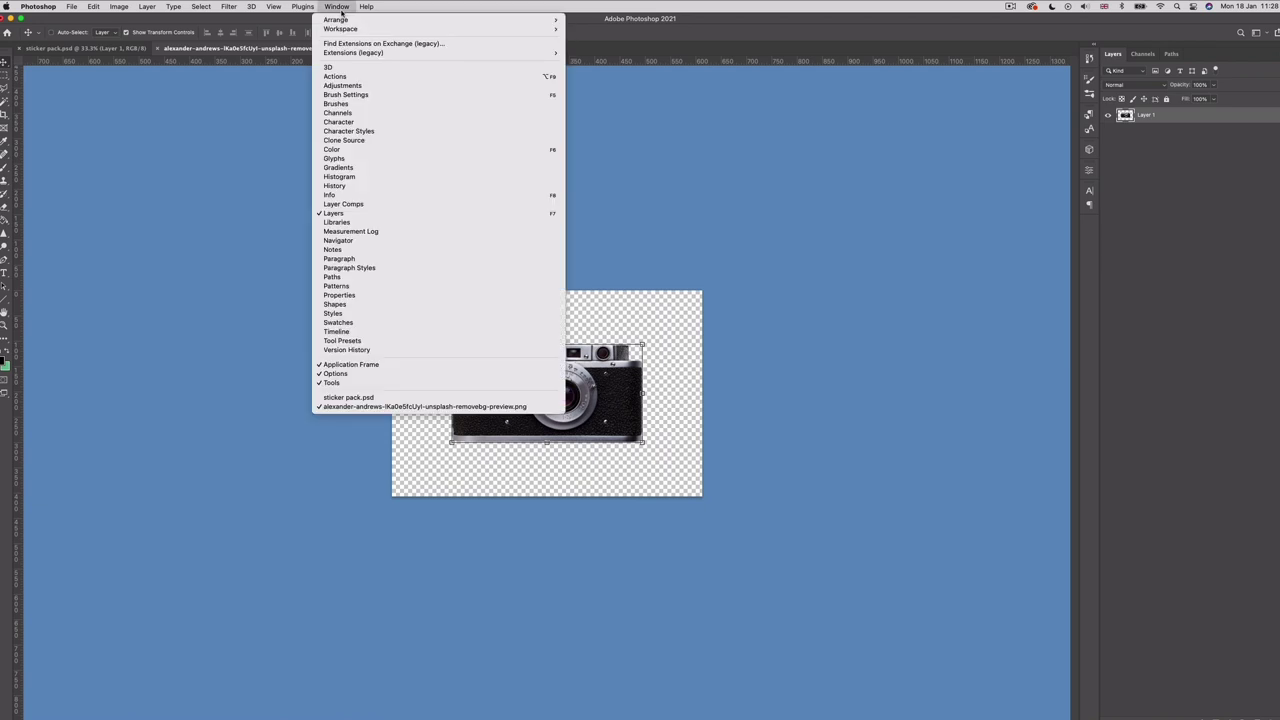
click(334, 77)
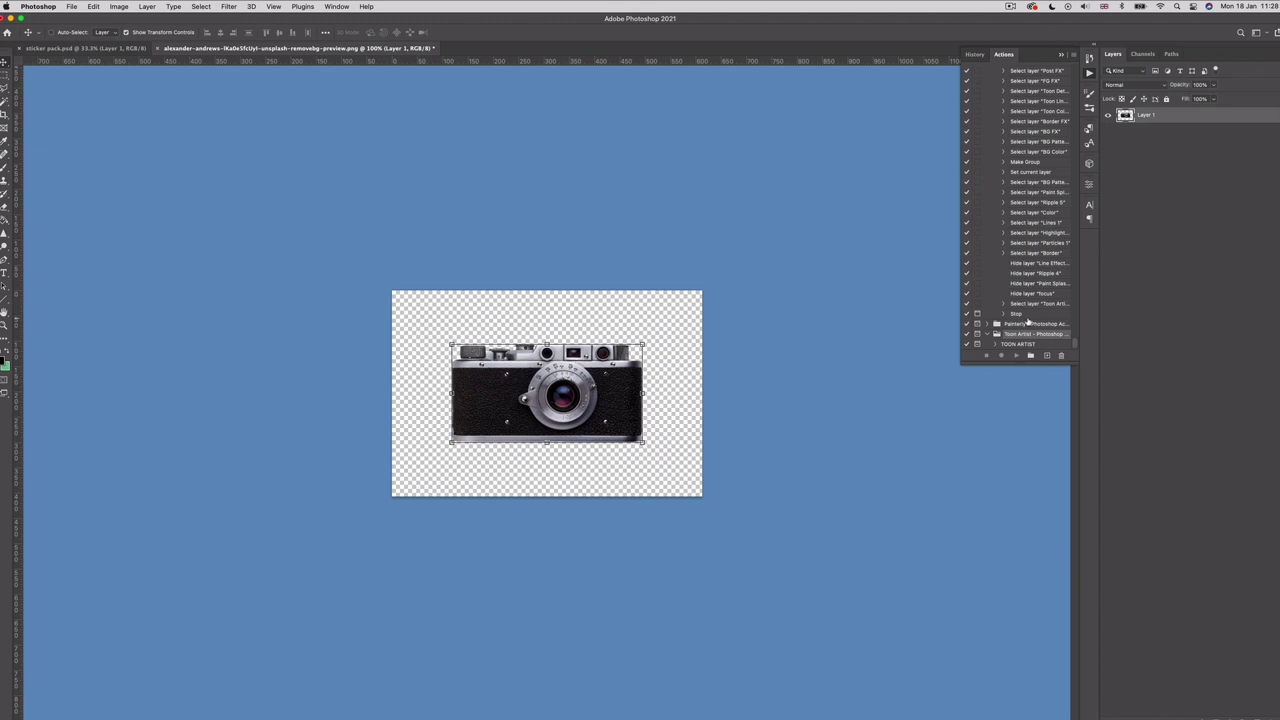
click(1017, 340)
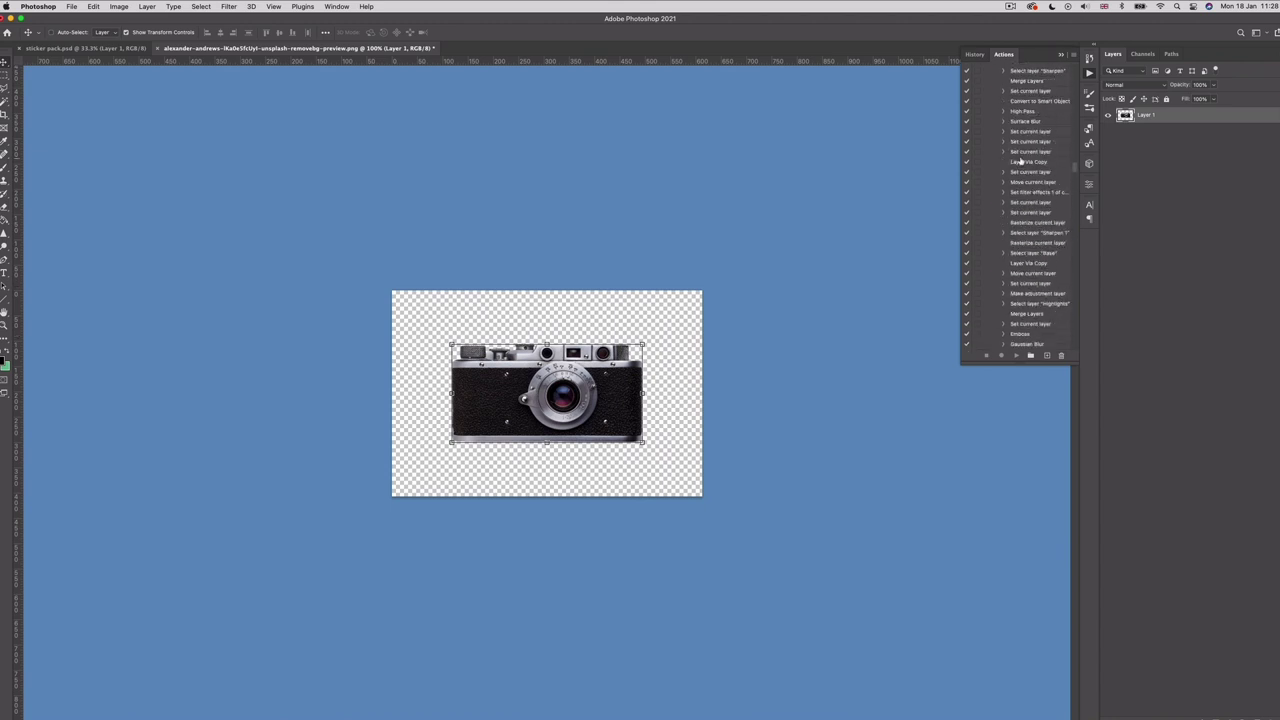
click(1016, 355)
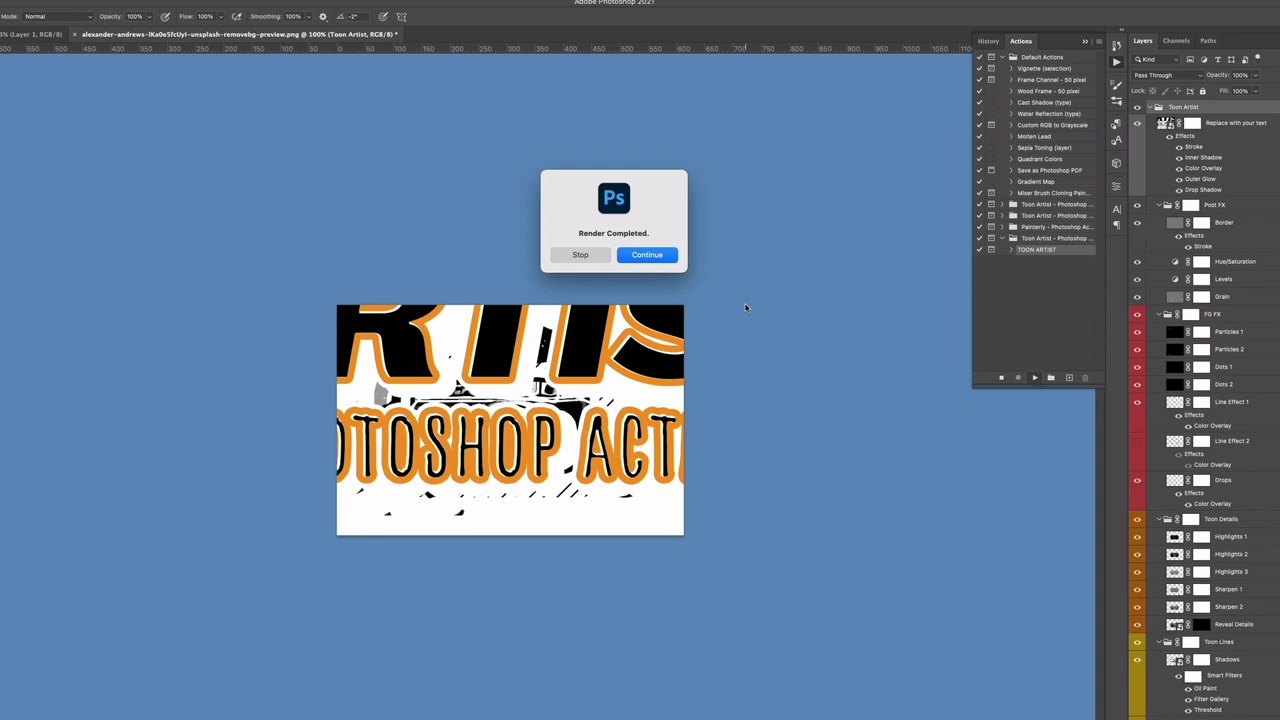
- Dismiss the Render Completed notice and hide the placeholder title text layer
click(647, 255)
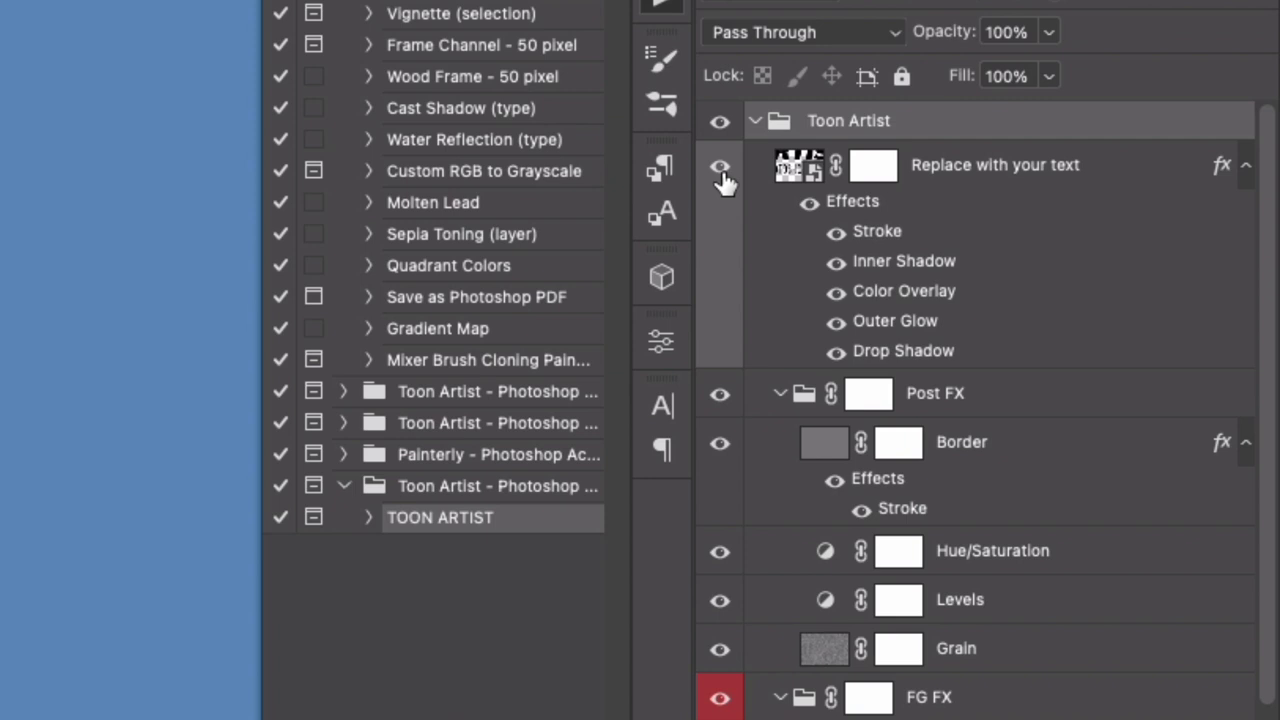
click(720, 168)
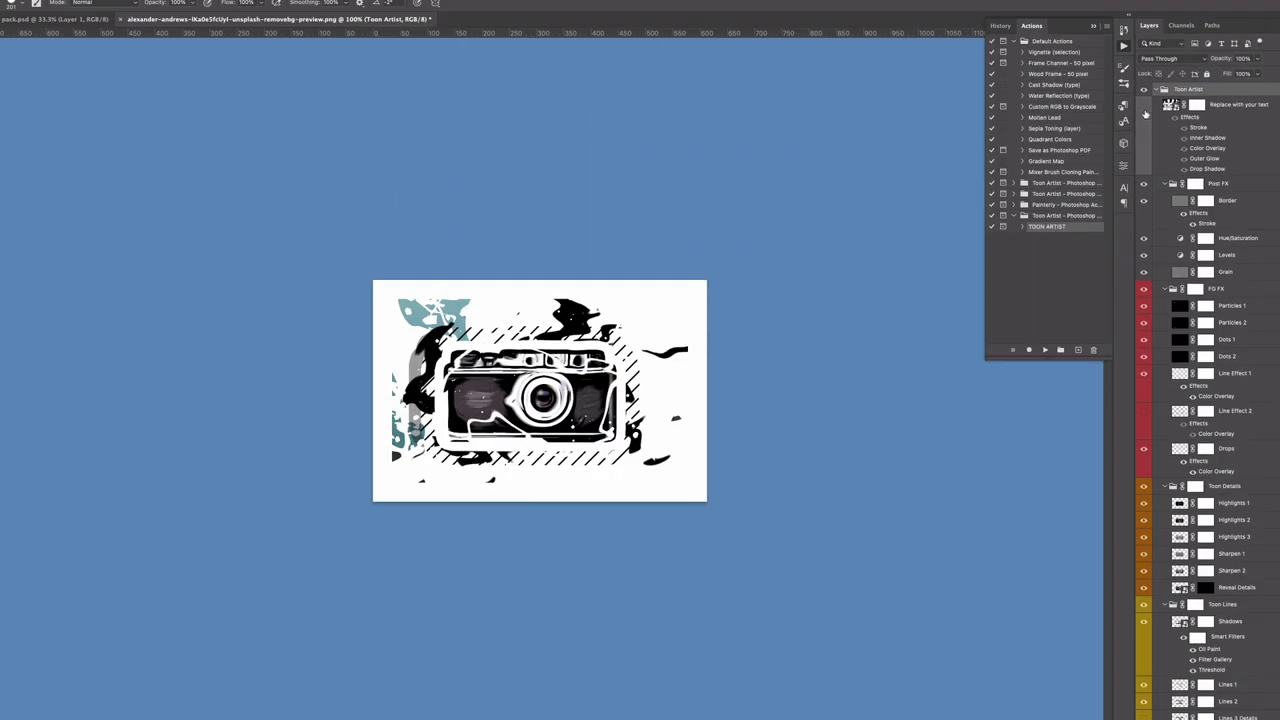
scroll(1217, 370, down, 10)
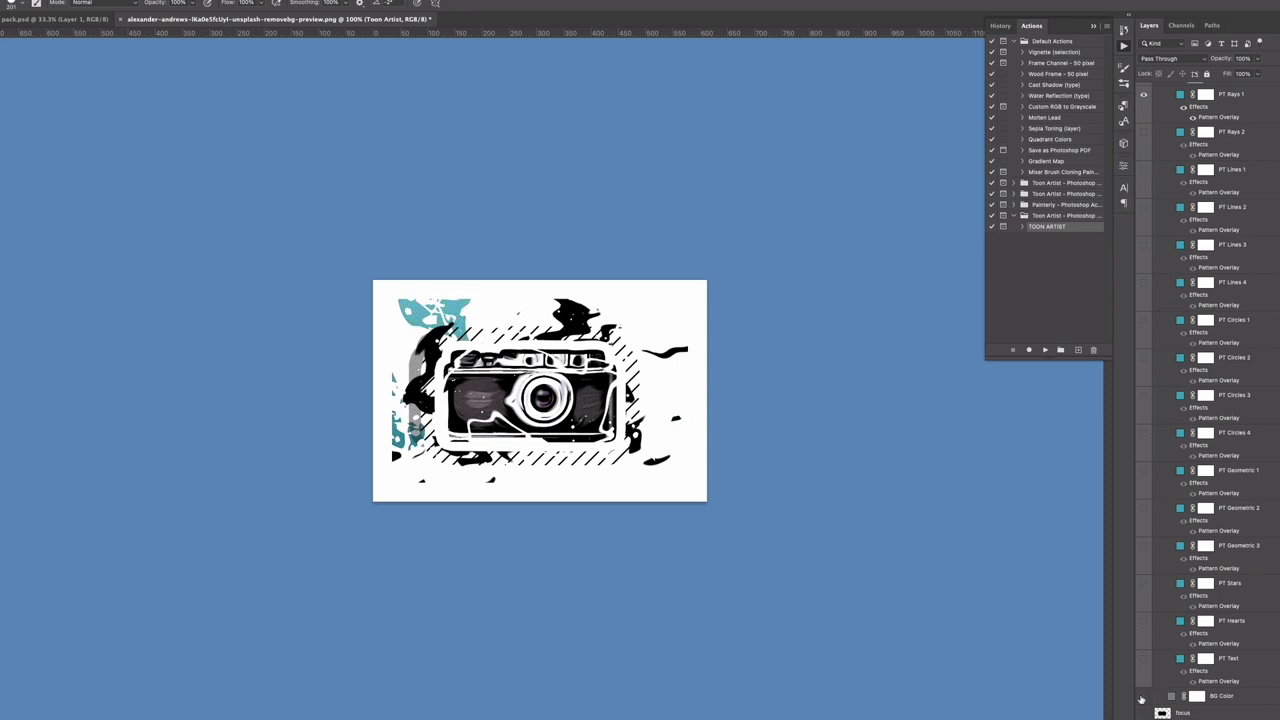
scroll(1158, 713, up, 10)
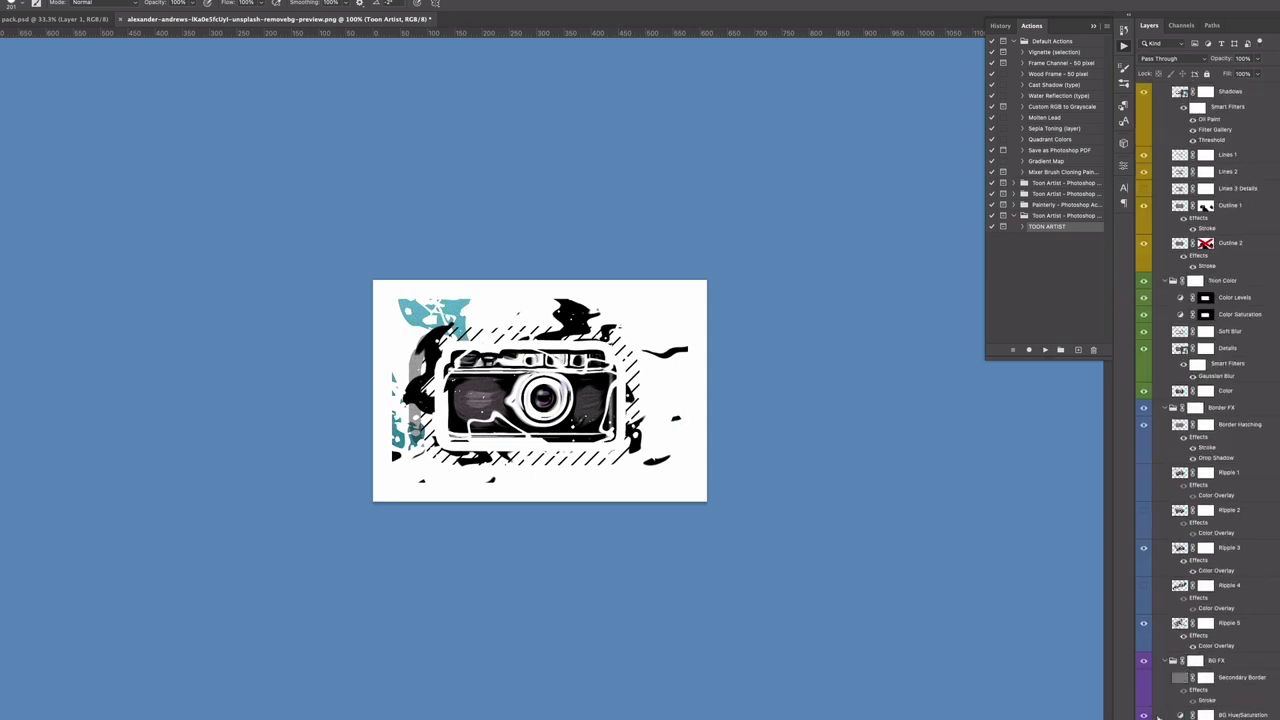
- Hide the BG FX splashes and Grain layer, collapsing the Border FX and Toon Artist groups
click(1165, 408)
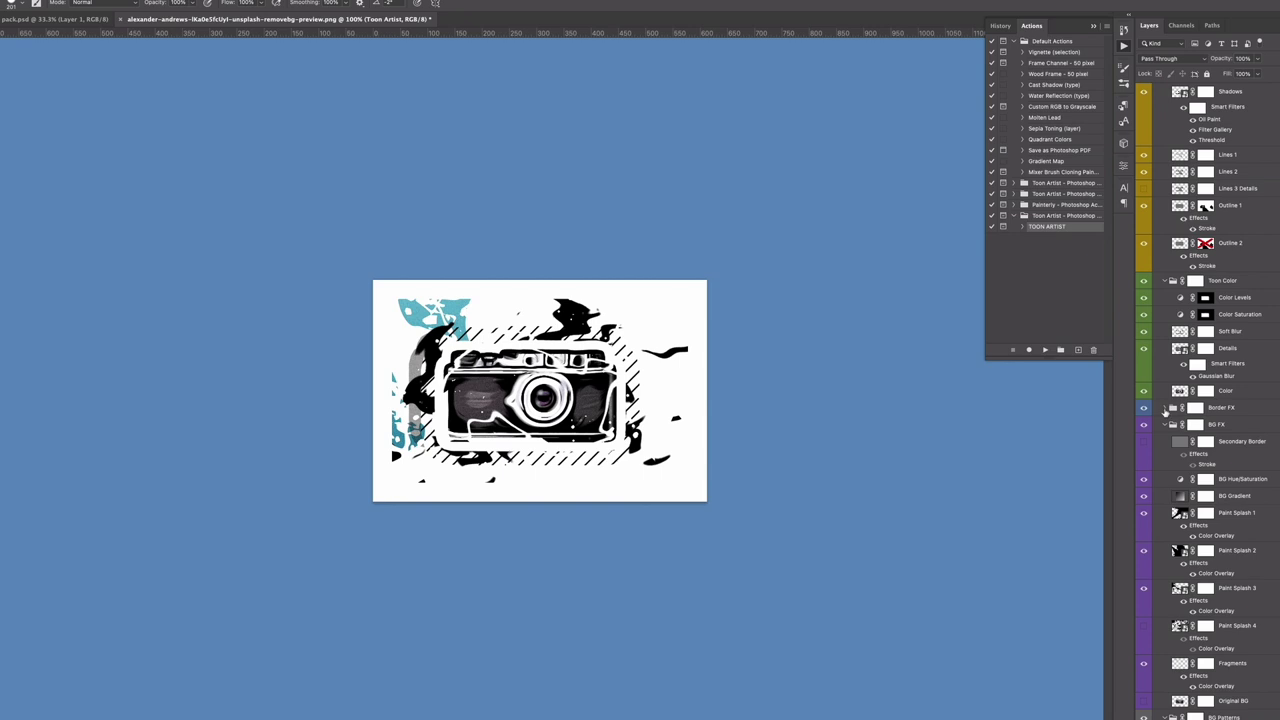
click(1144, 425)
scroll(1146, 300, up, 10)
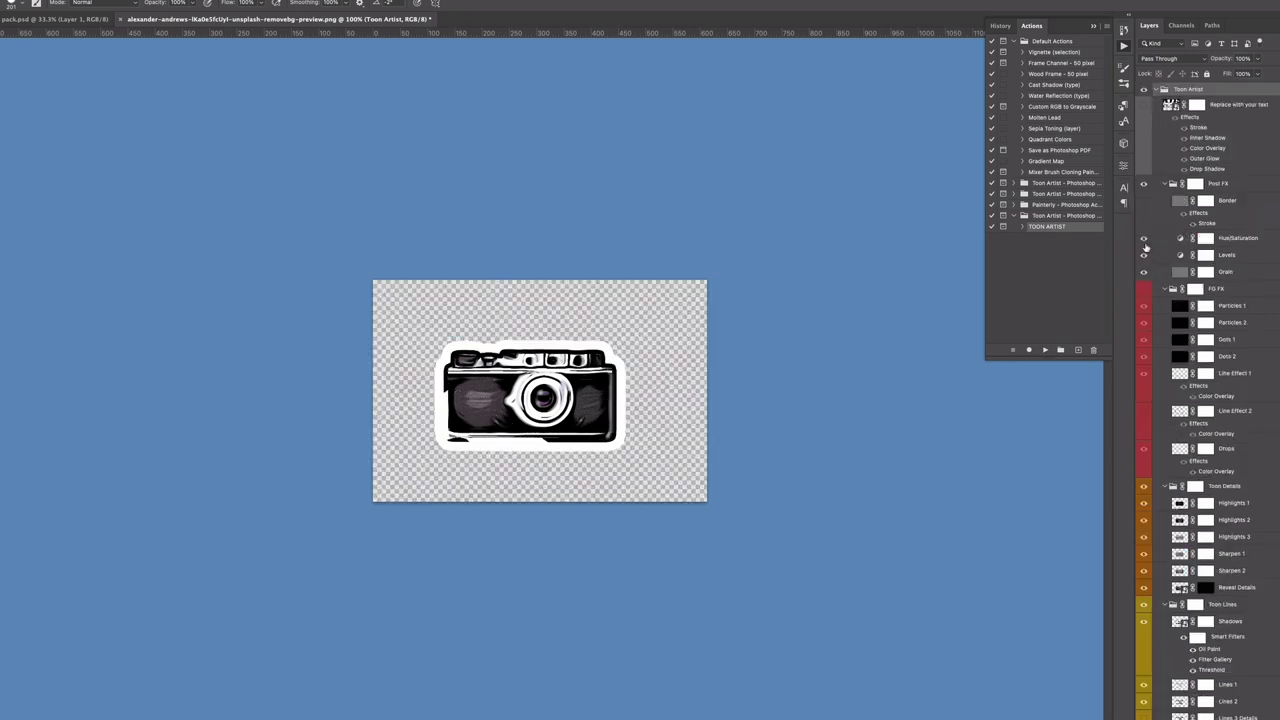
click(1145, 272)
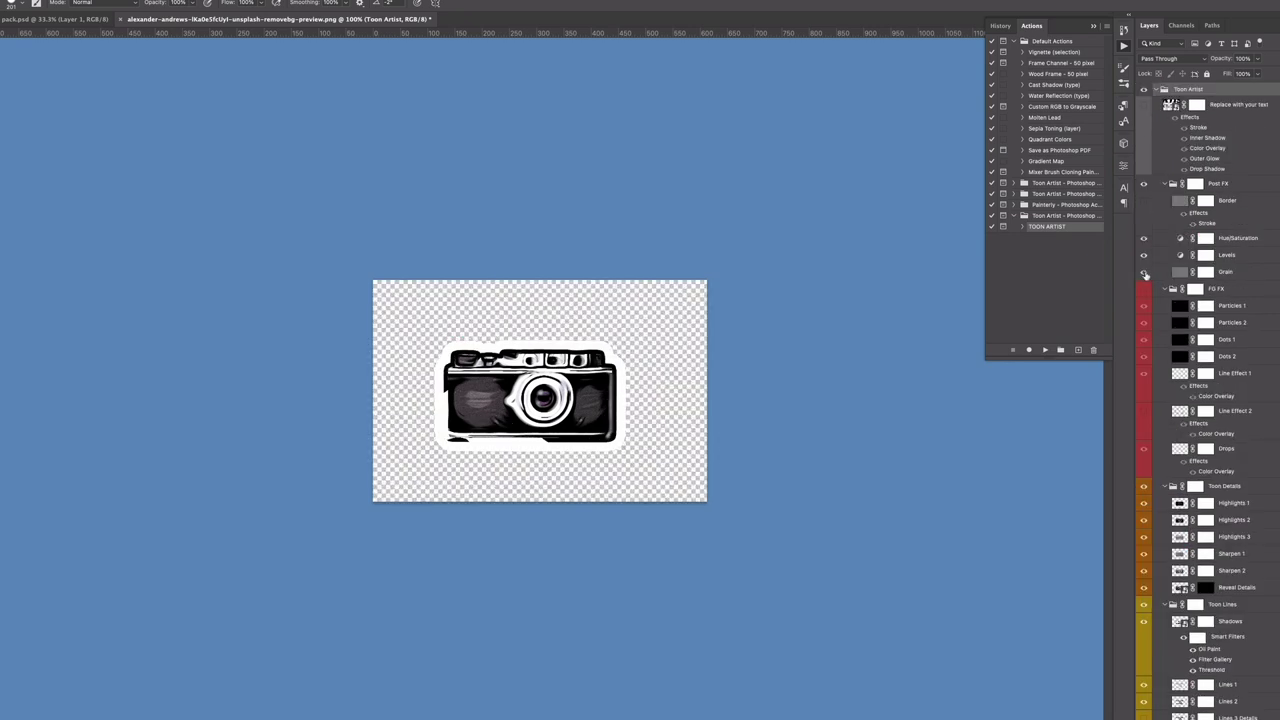
click(1164, 89)
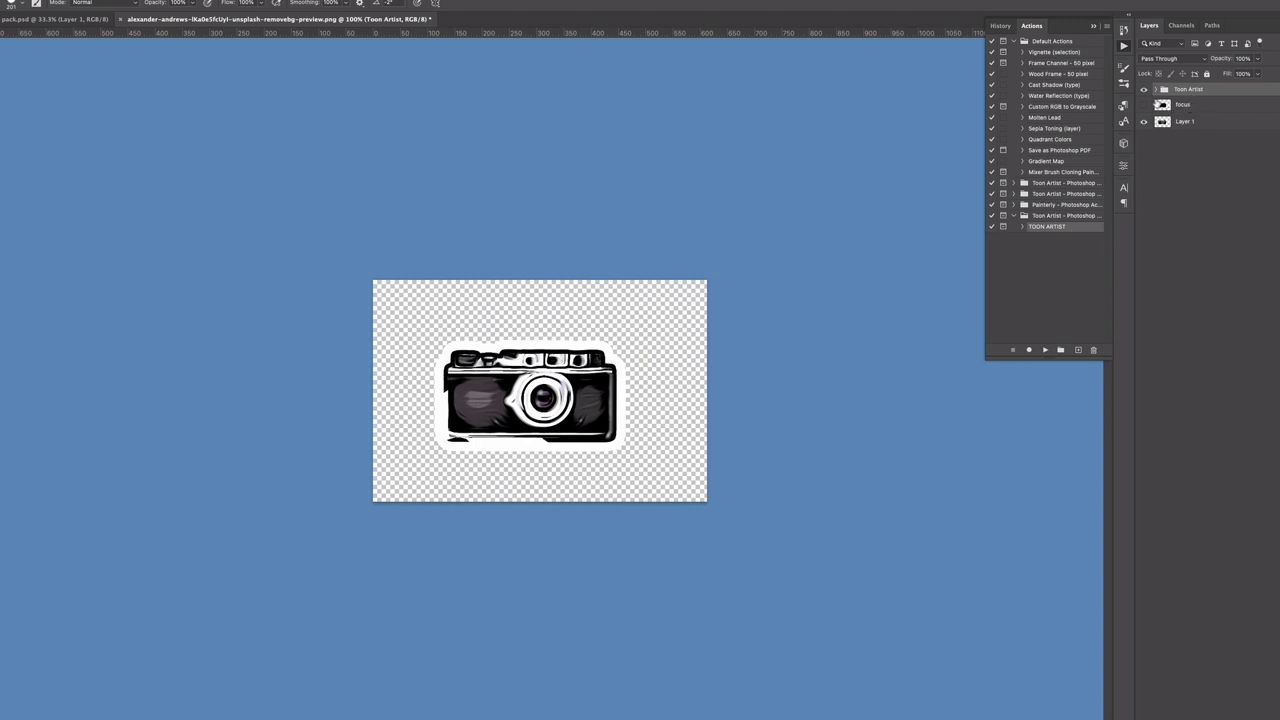
- Duplicate the Toon Artist camera group into the sticker pack.psd document
click(1146, 90)
click(1146, 90)
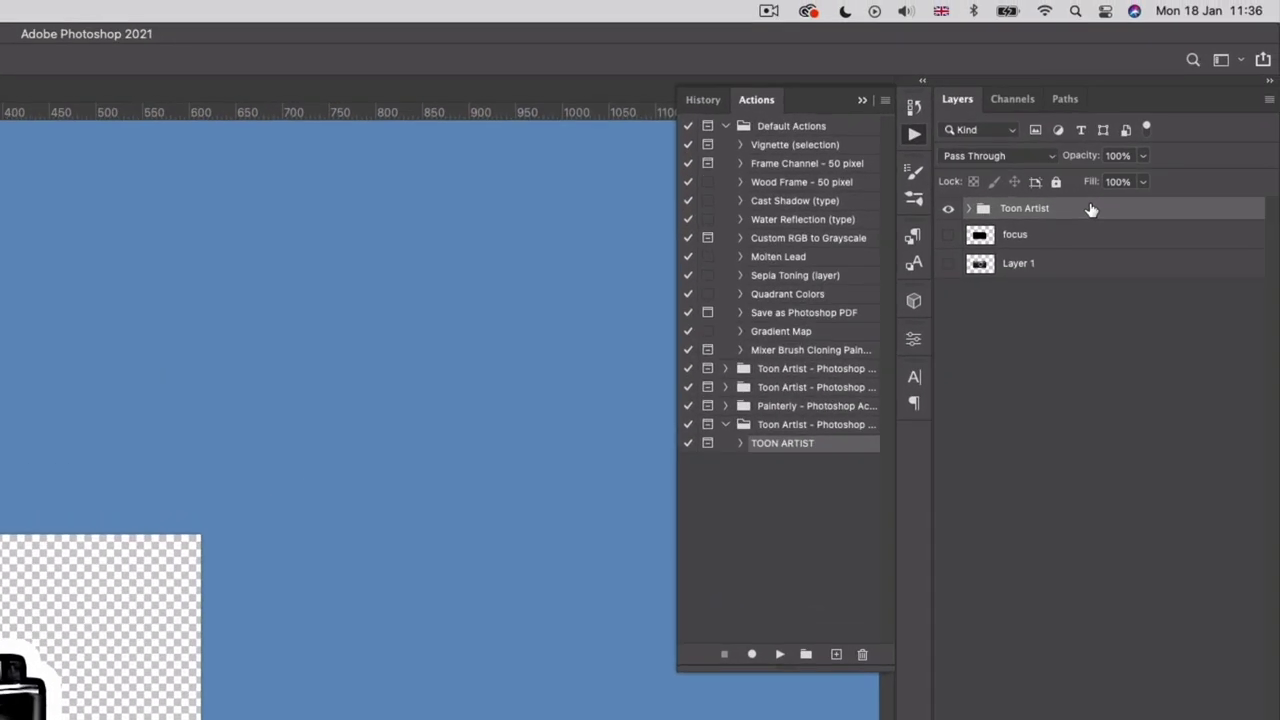
right_click(1090, 208)
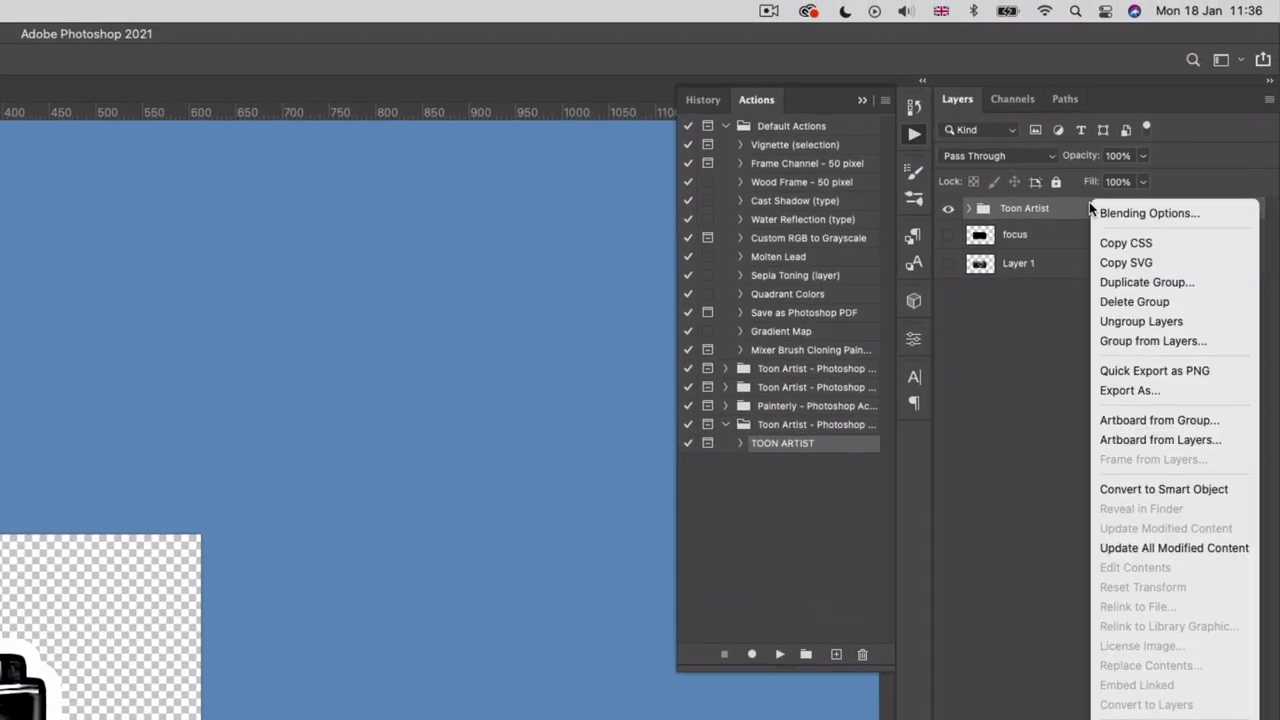
click(1118, 283)
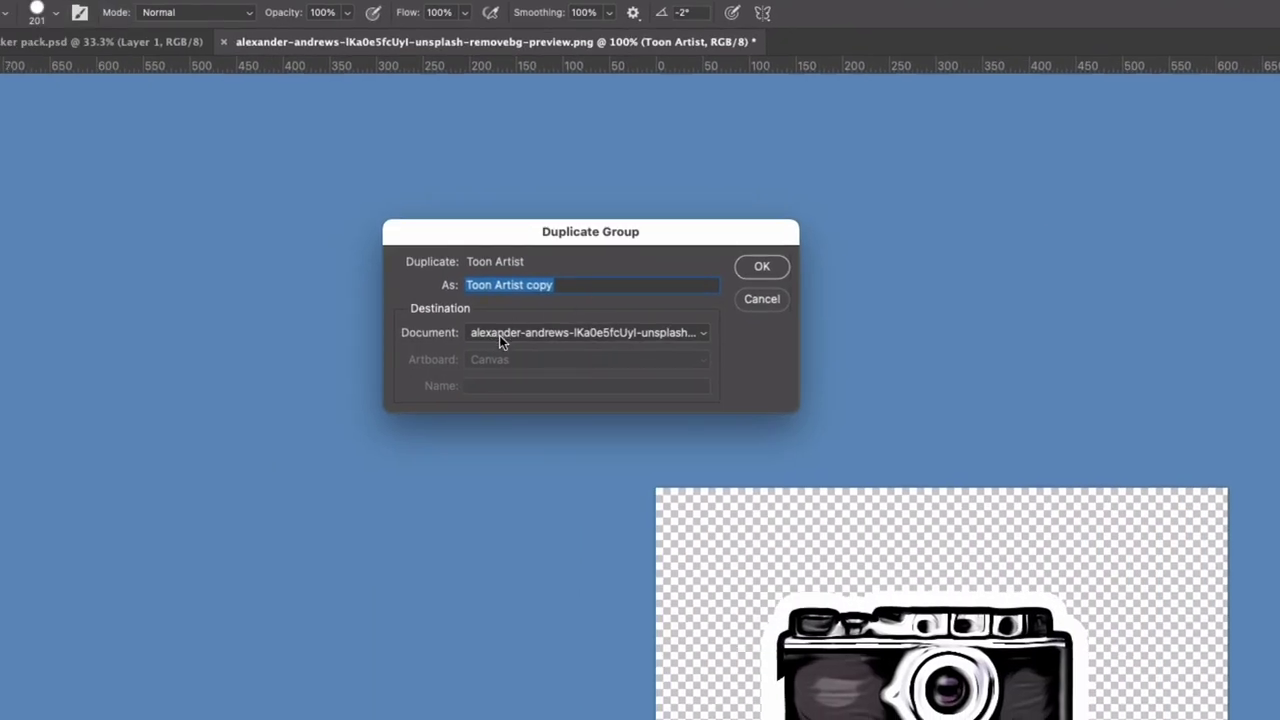
click(500, 335)
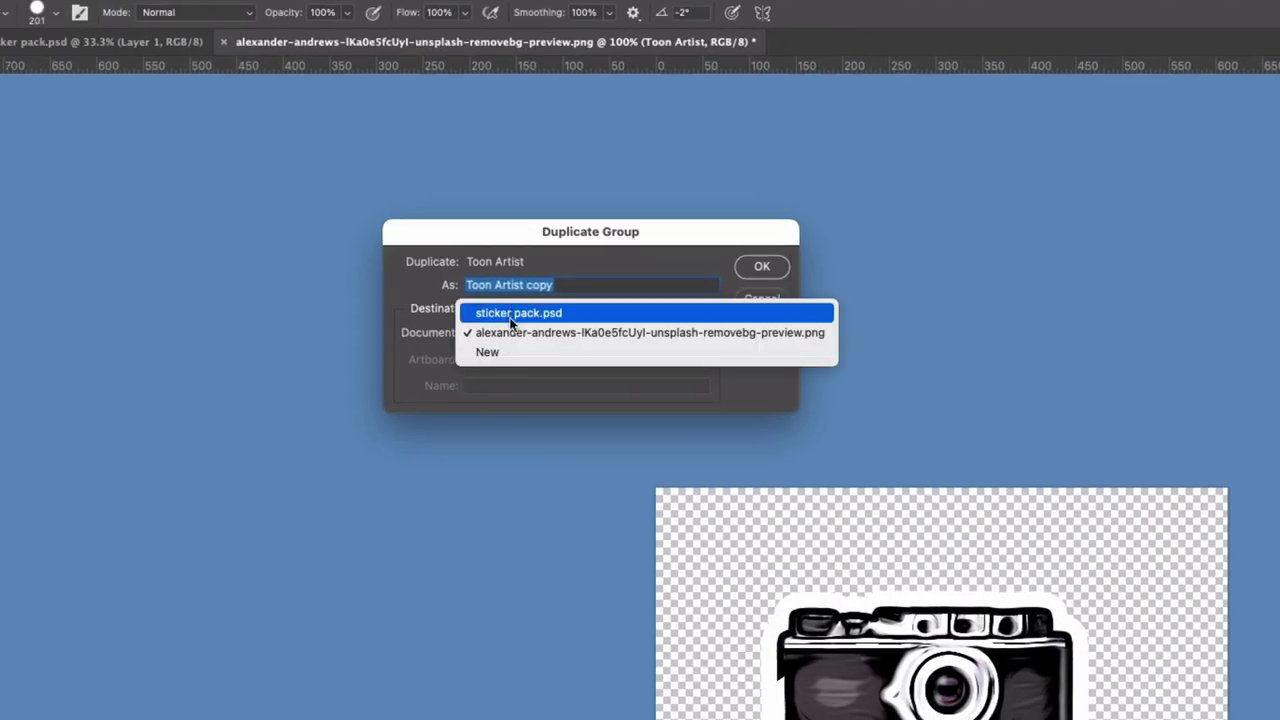
click(512, 311)
click(761, 267)
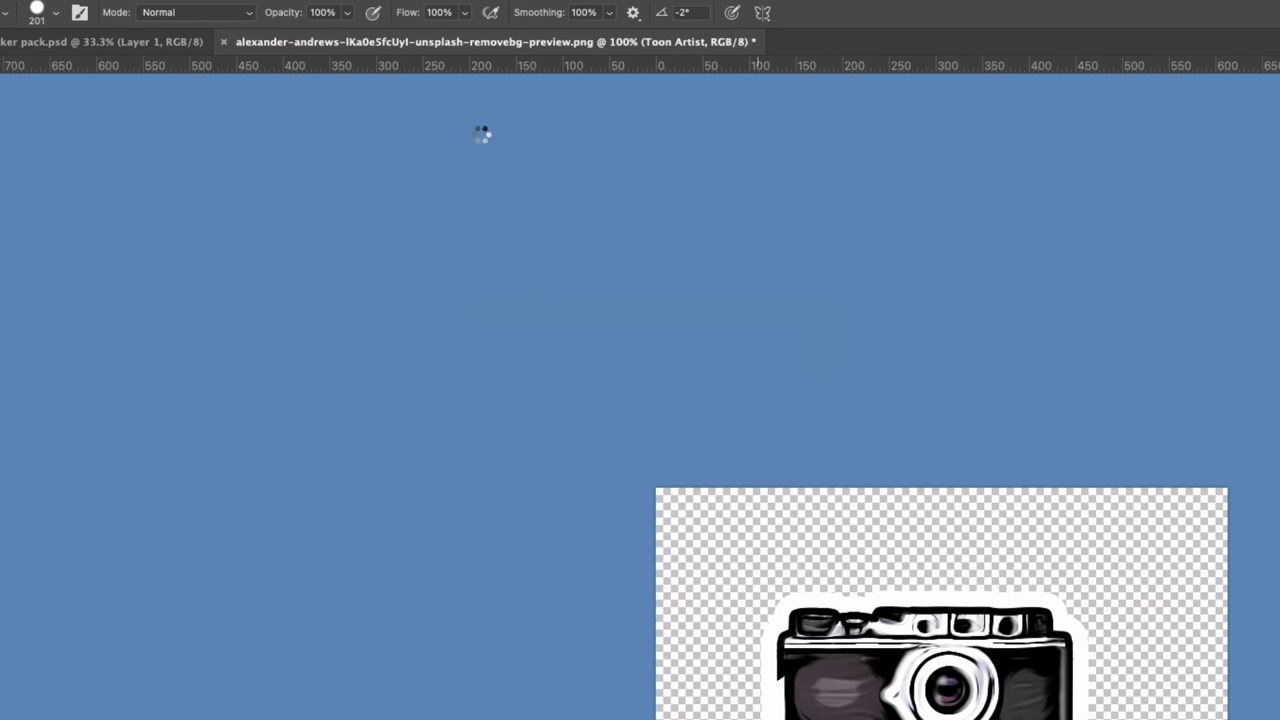
- In sticker pack.psd, scale the camera sticker and place it in the artboard's top-right corner
click(172, 42)
key(ctrl+t)
drag(600, 290, 680, 266)
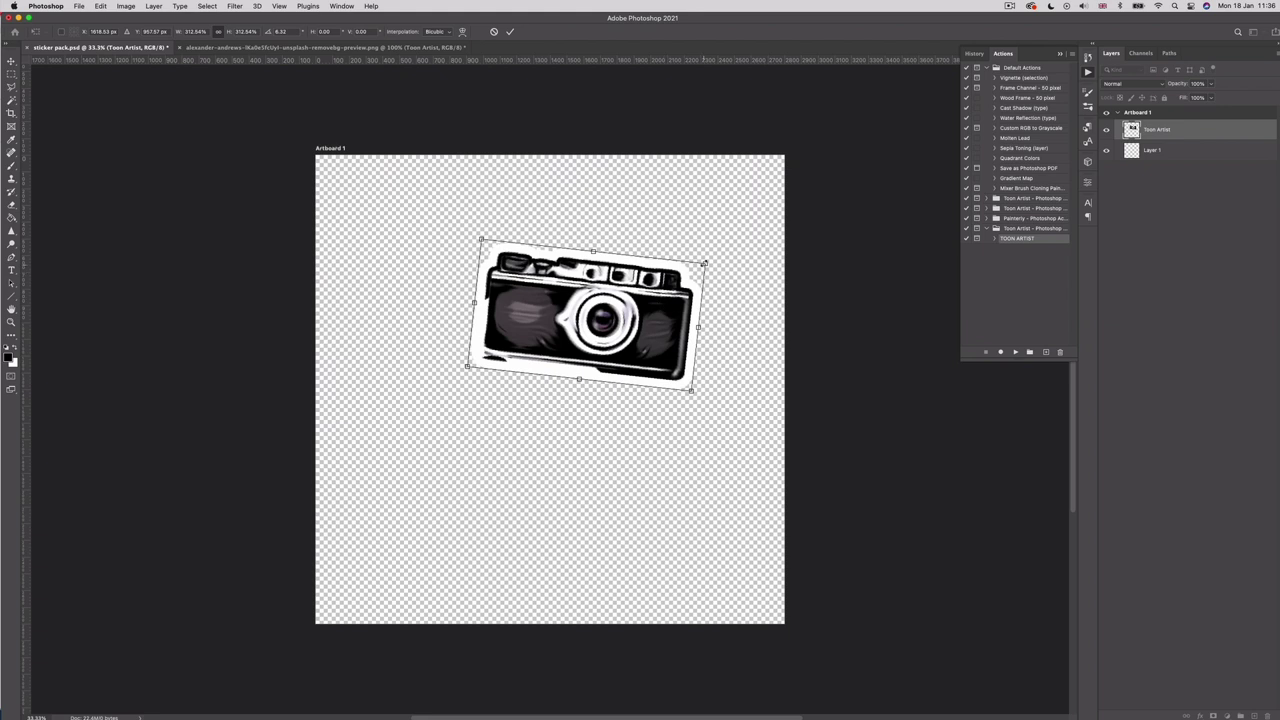
drag(636, 314, 723, 237)
click(510, 31)
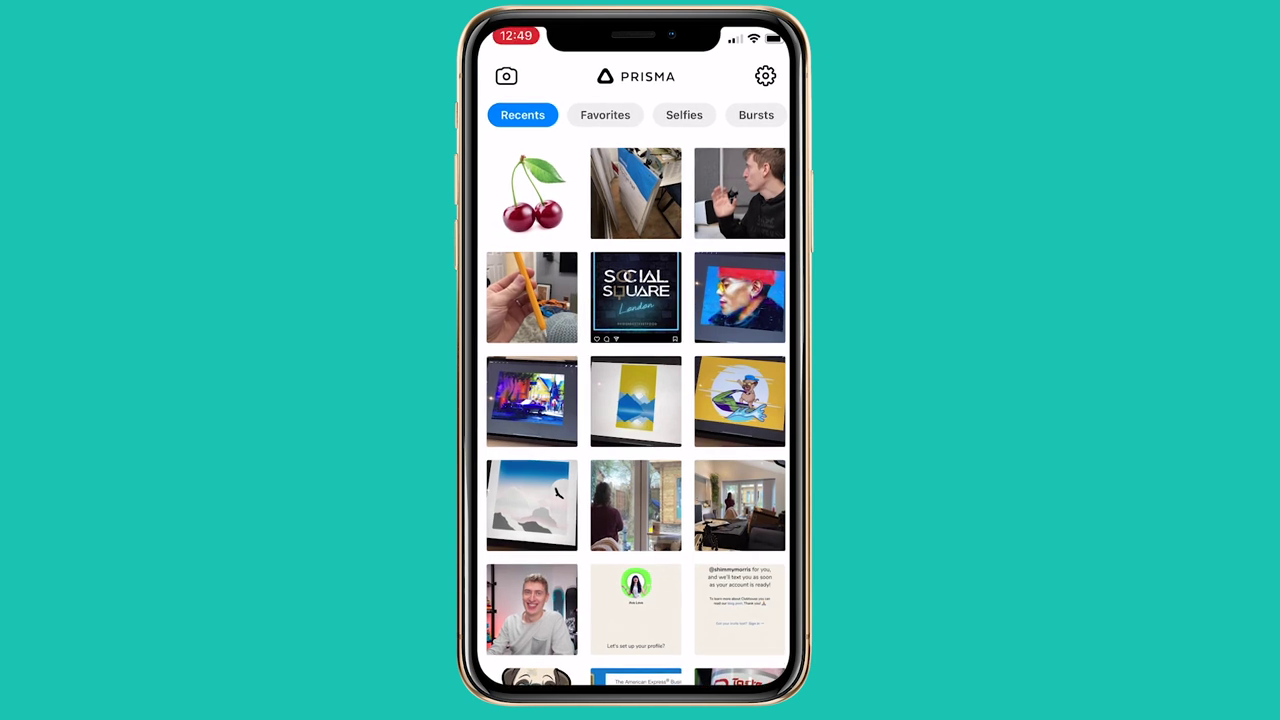
- Open the portrait photo and give it the Leya painted style, briefly comparing Aqua
scroll(636, 400, down, 3)
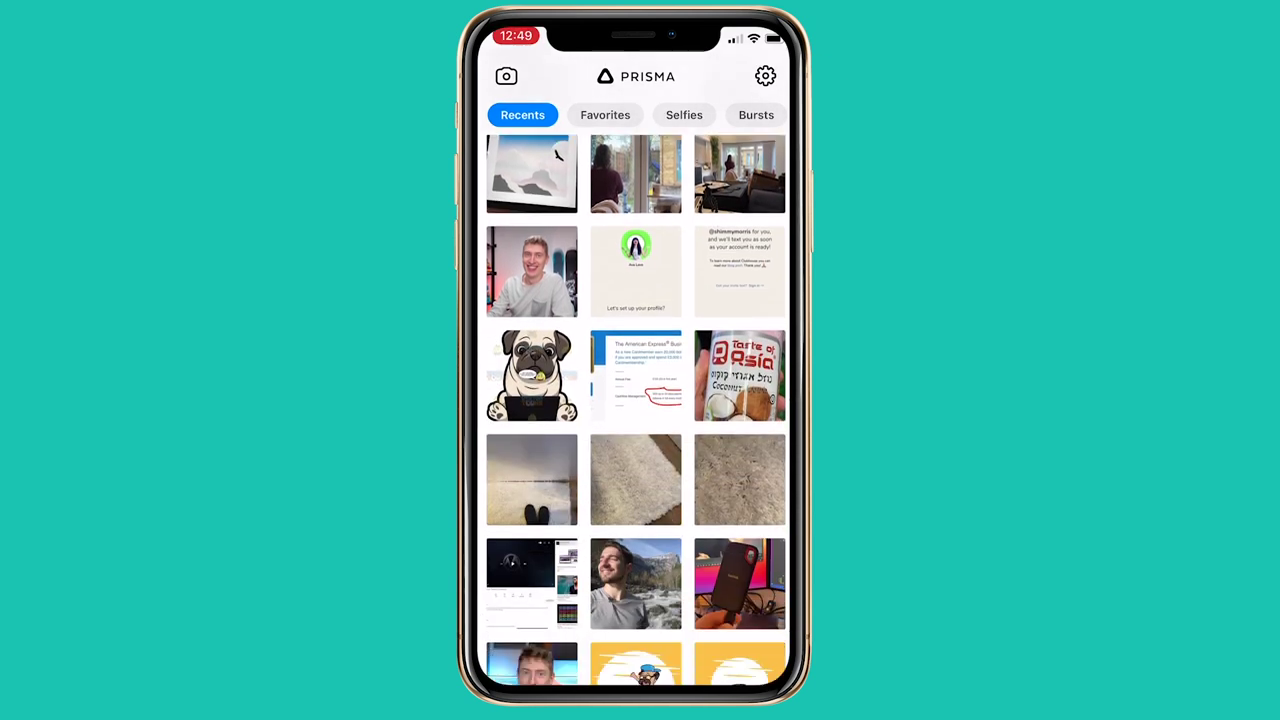
click(532, 271)
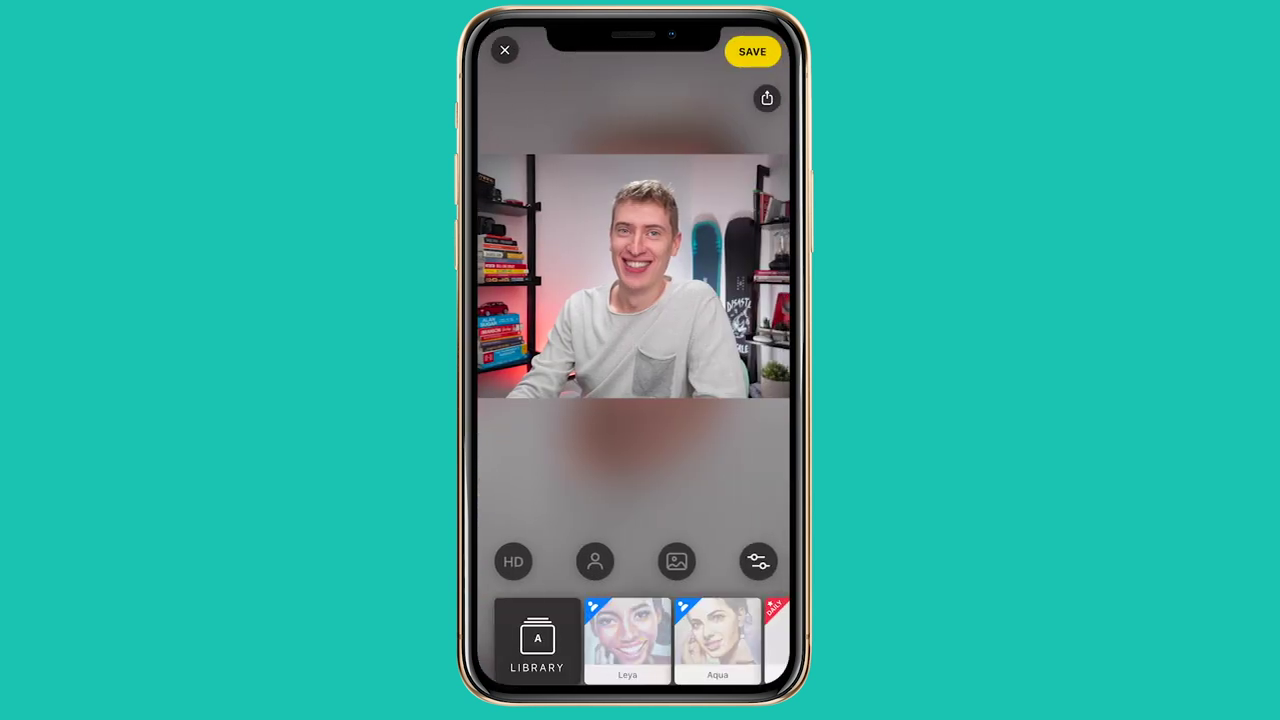
click(627, 637)
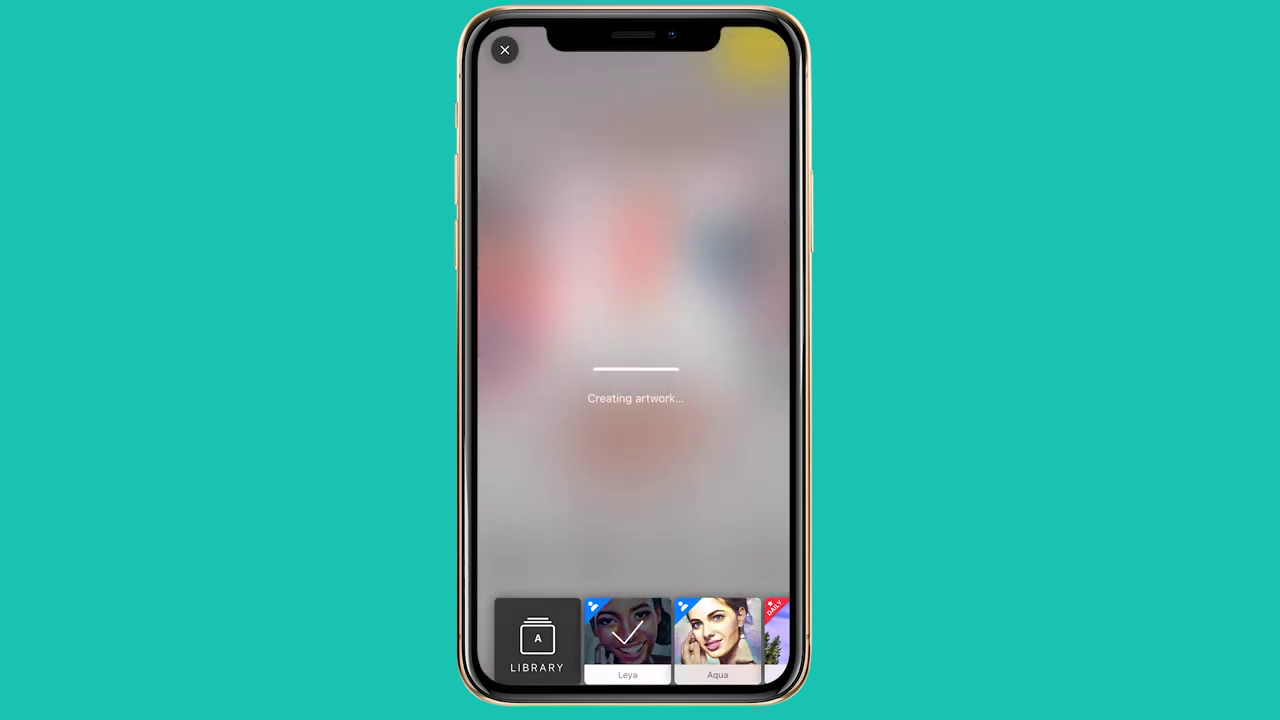
click(717, 637)
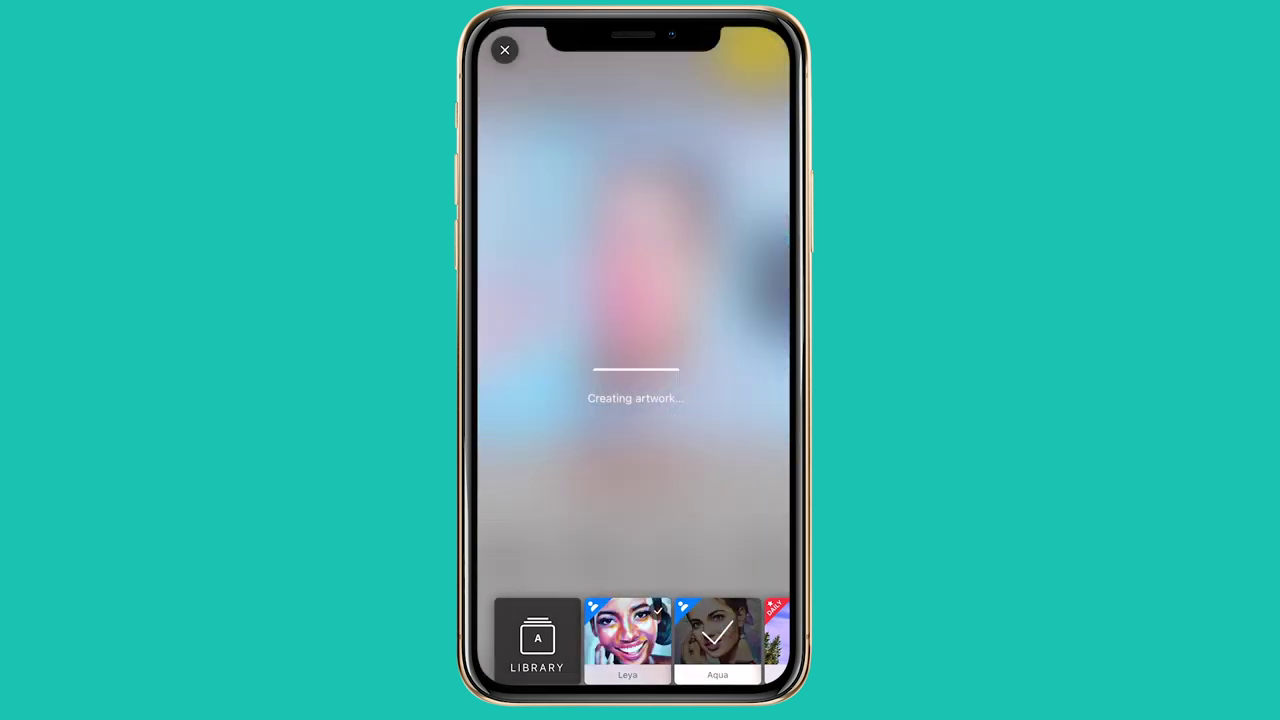
click(627, 637)
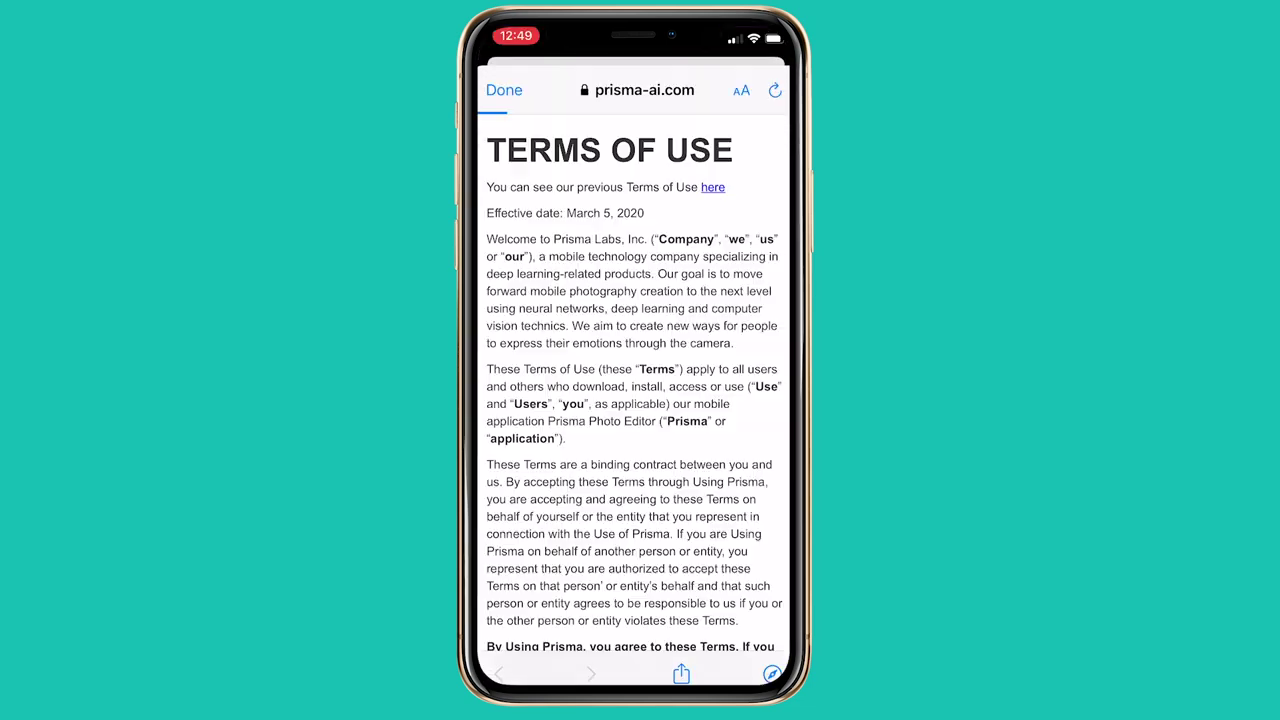
scroll(635, 380, down, 10)
scroll(635, 380, down, 15)
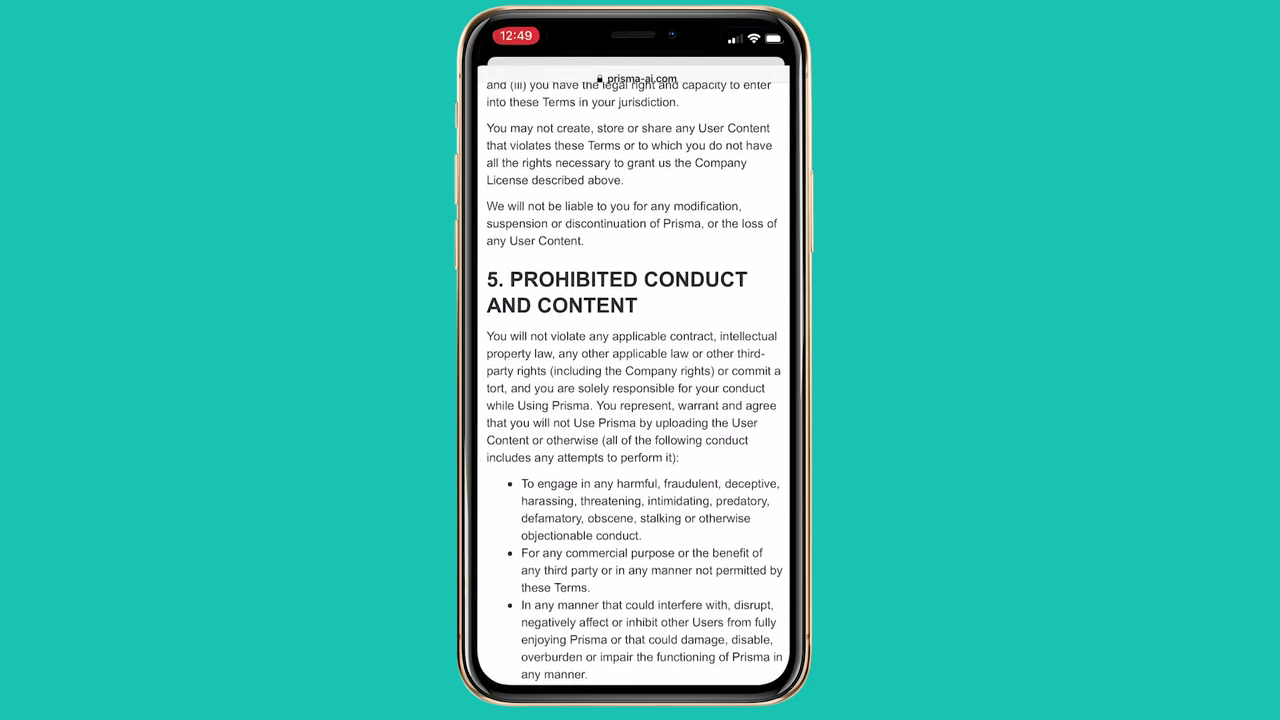